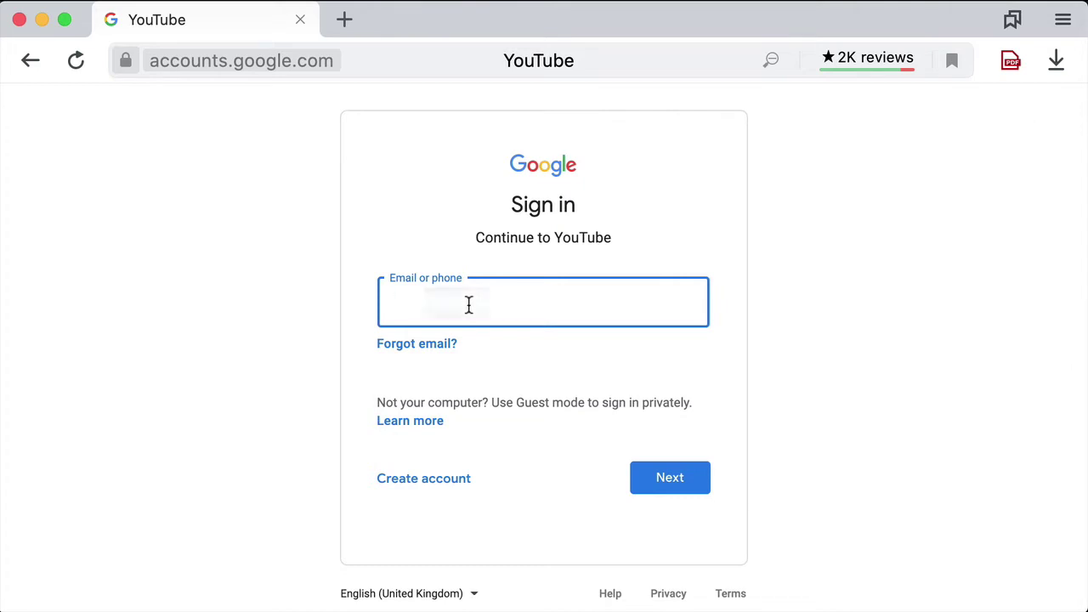
- Sign in to Google with the Tamil News channel account's email and password
type("tamil")
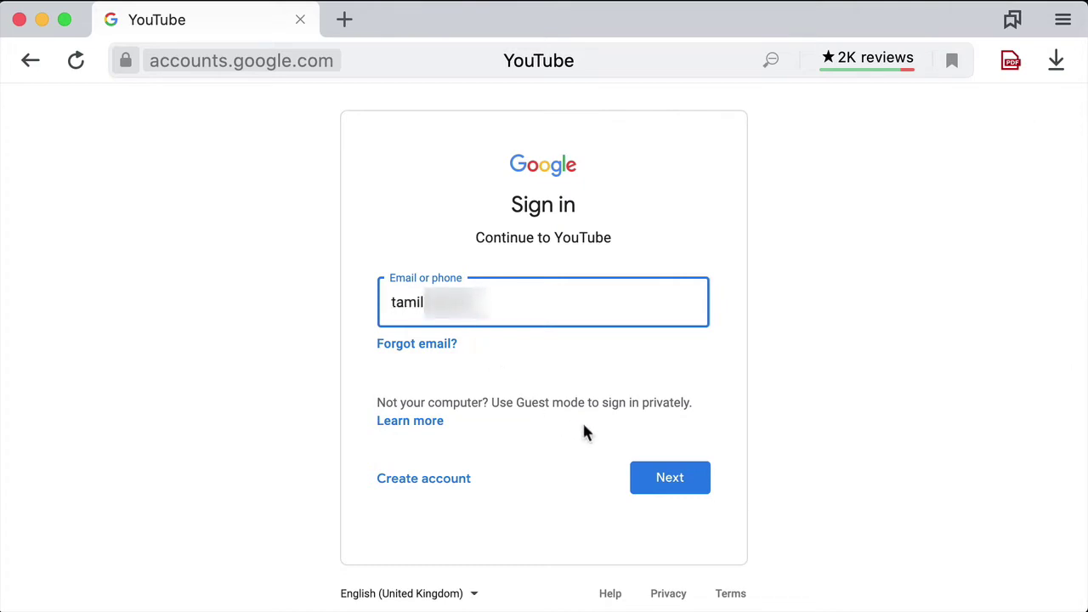
left_click(659, 484)
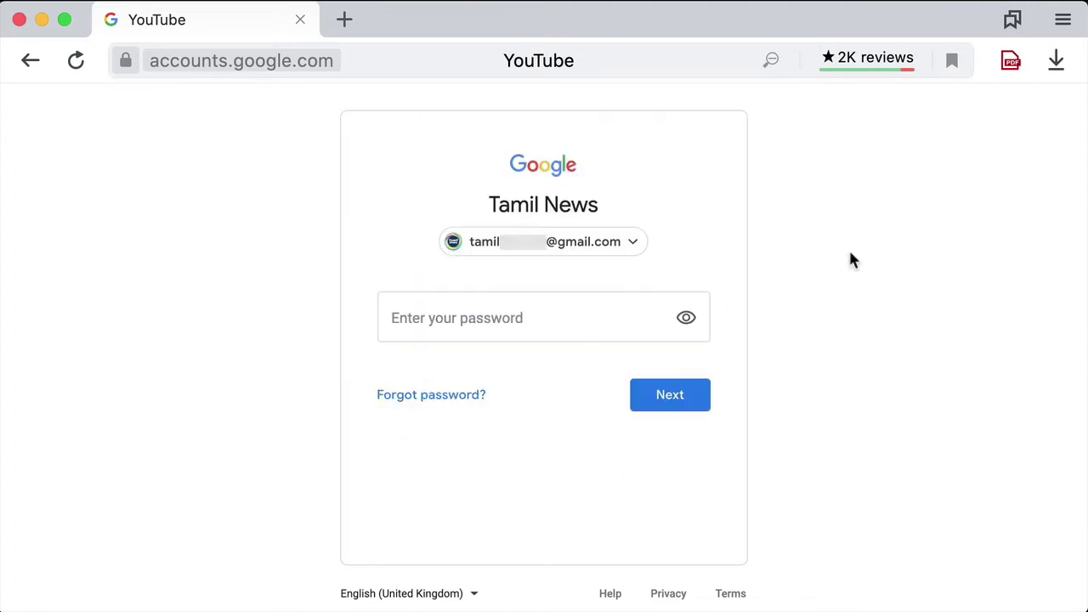
left_click(456, 321)
type("********")
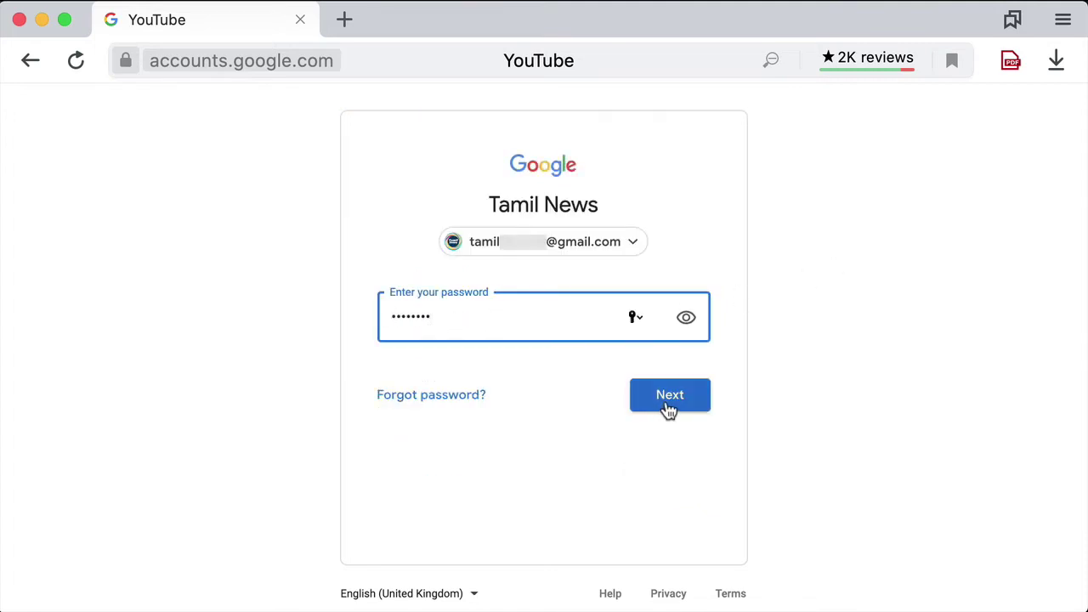
left_click(667, 408)
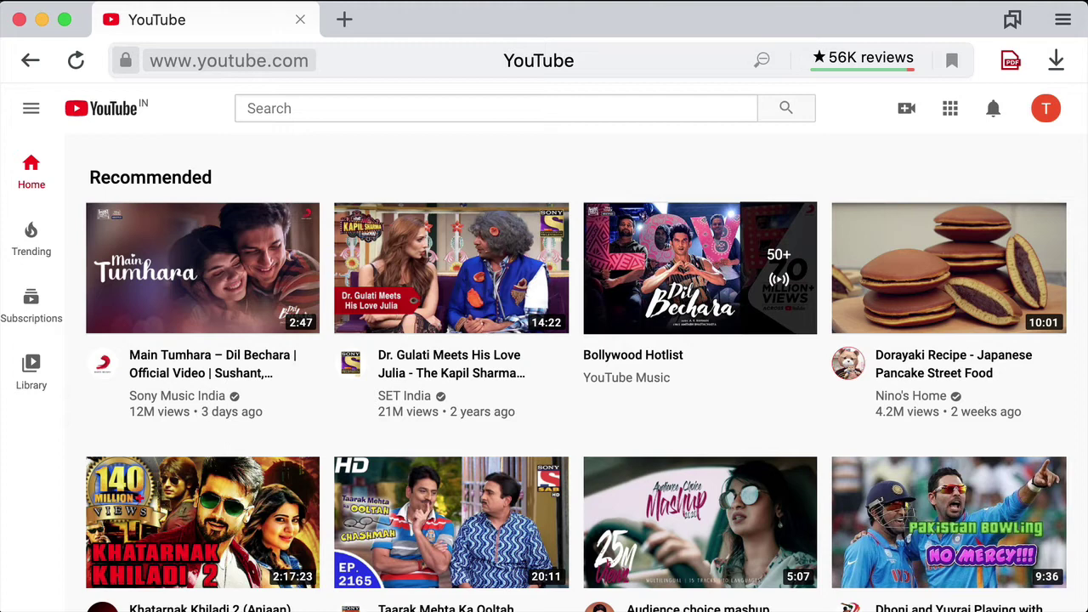
- Choose Go live from YouTube's Create menu and start a new stream in Studio
left_click(902, 120)
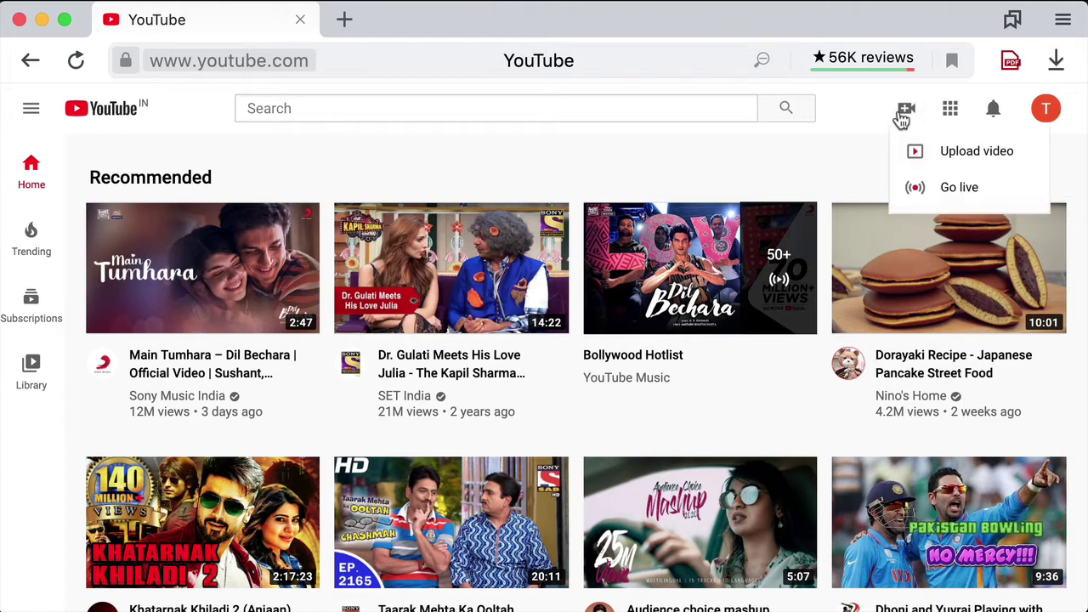
left_click(960, 189)
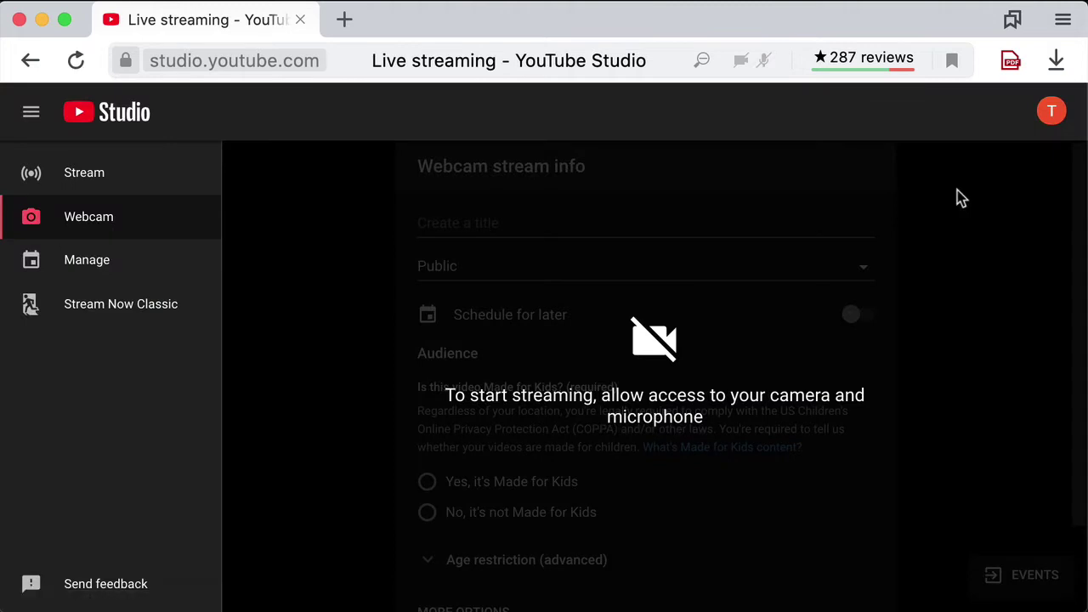
left_click(106, 185)
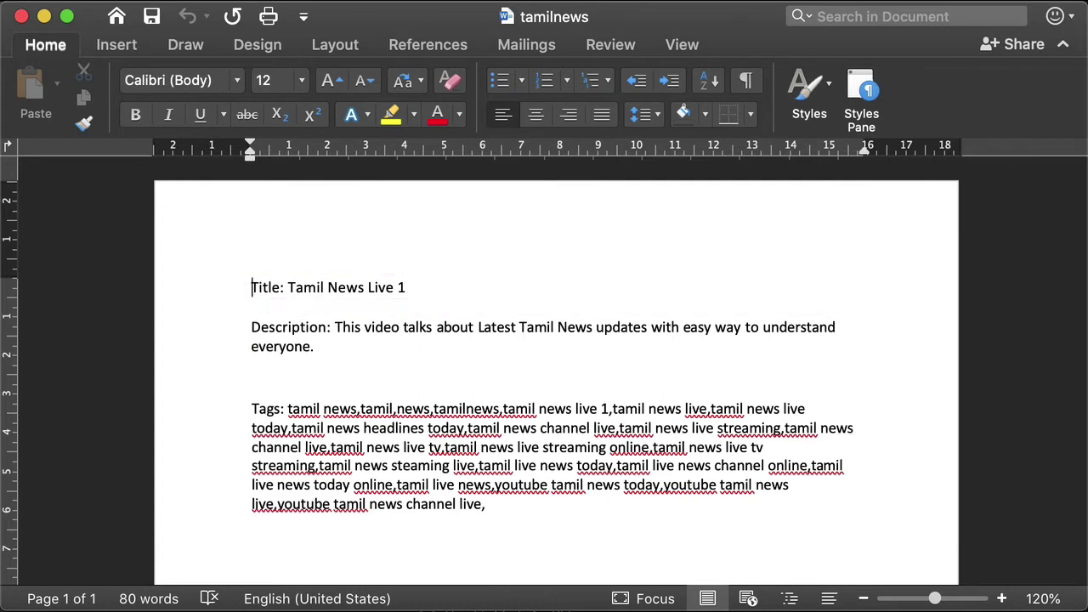
- Copy the title 'Tamil News Live 1' from the Word notes and return to the browser
left_click(286, 280)
left_click_drag(289, 287, 422, 294)
key("ctrl+c")
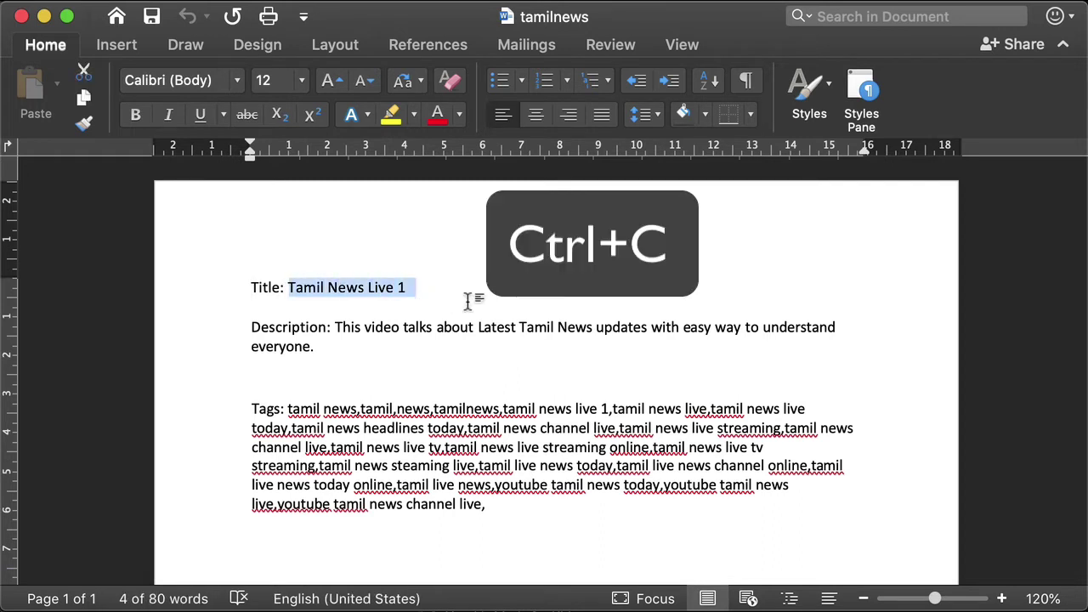
key("super+Tab")
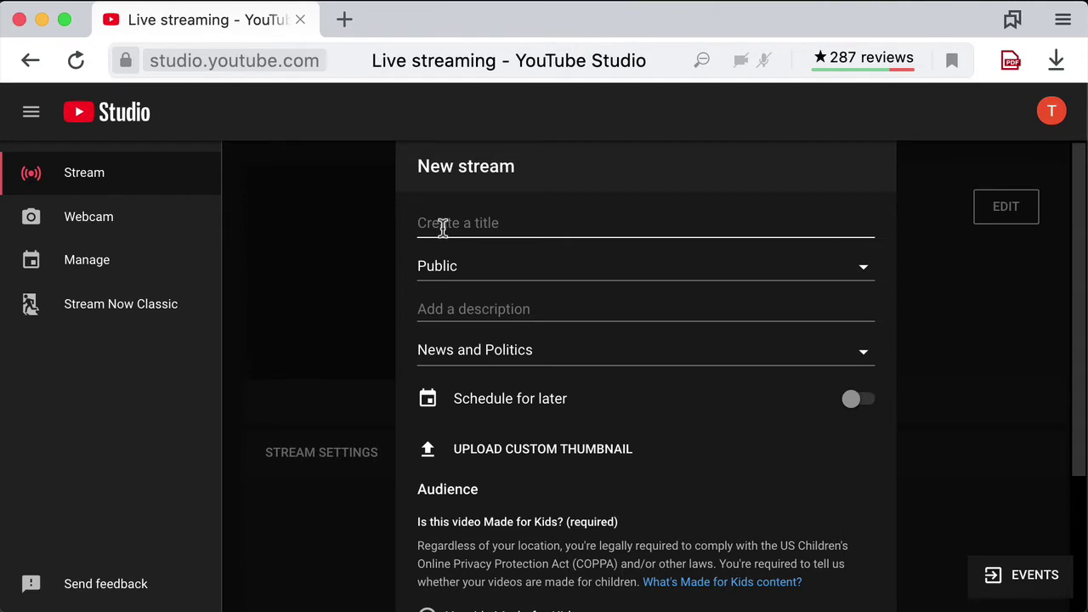
- Paste 'Tamil News Live 1' as the new stream's title
key("super+v")
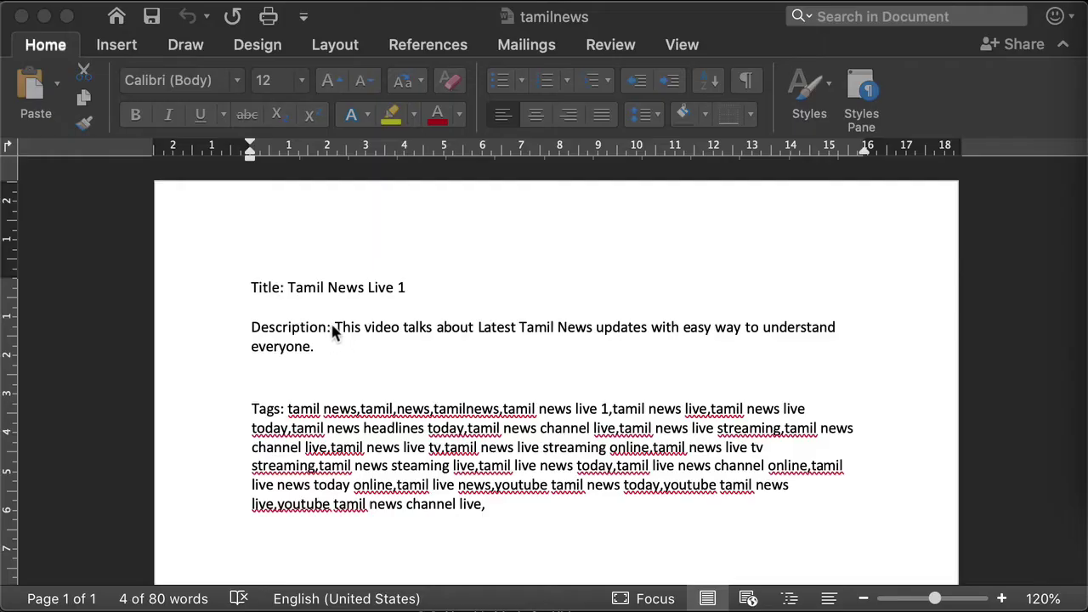
- Copy the description sentence from the Word notes and go back to the stream form
left_click(333, 324)
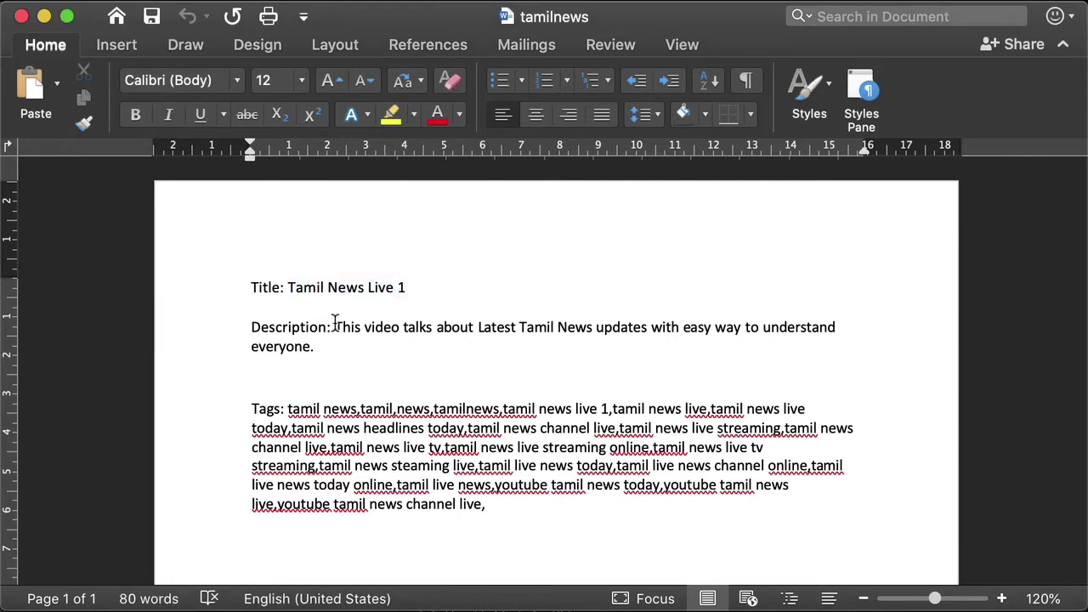
left_click_drag(333, 325, 334, 344)
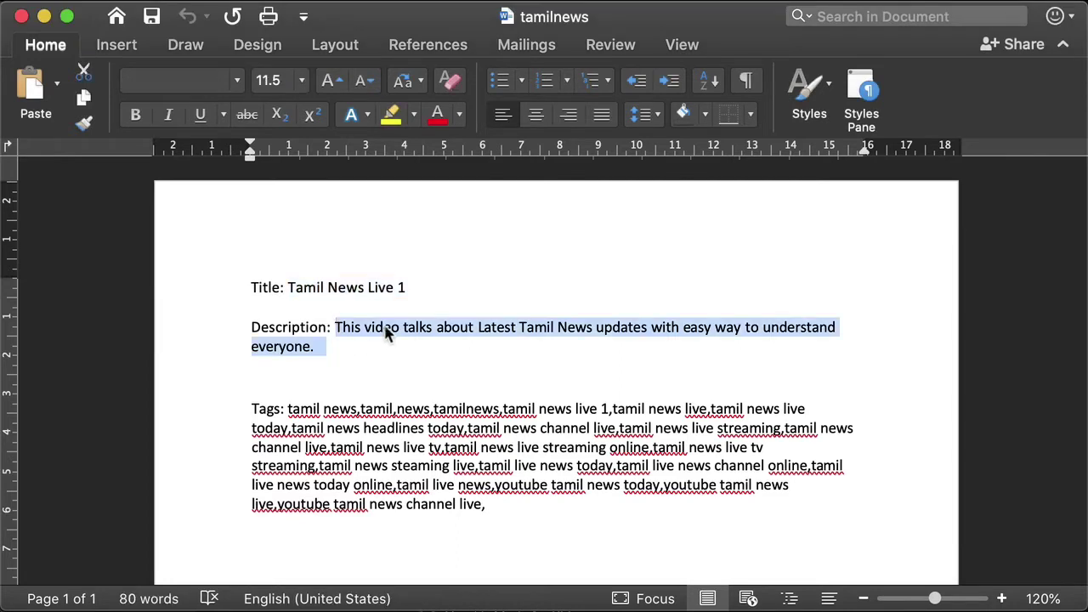
key("ctrl+c")
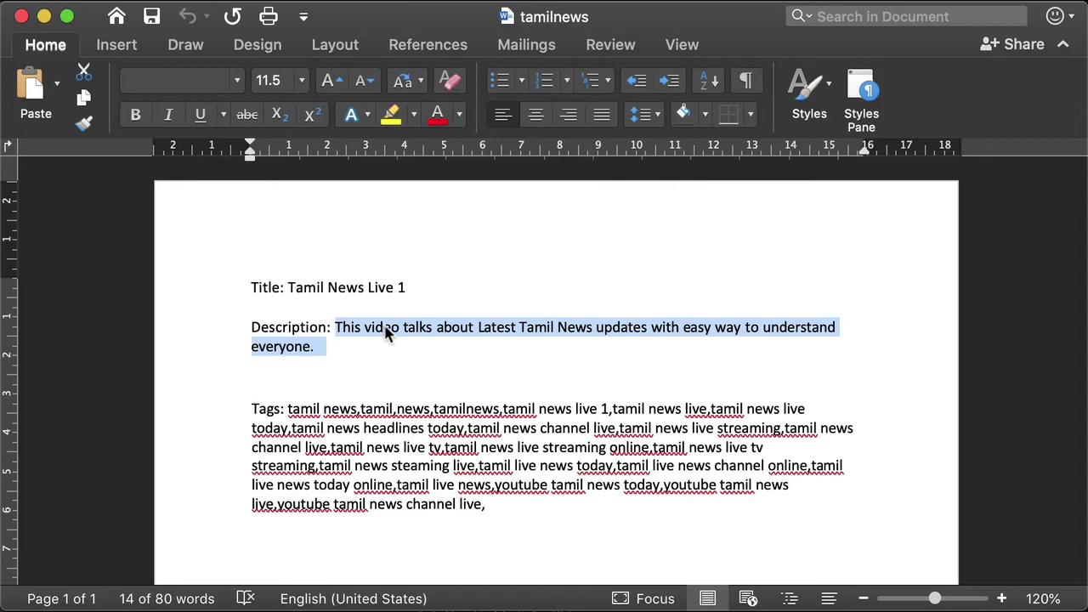
key("super+Tab")
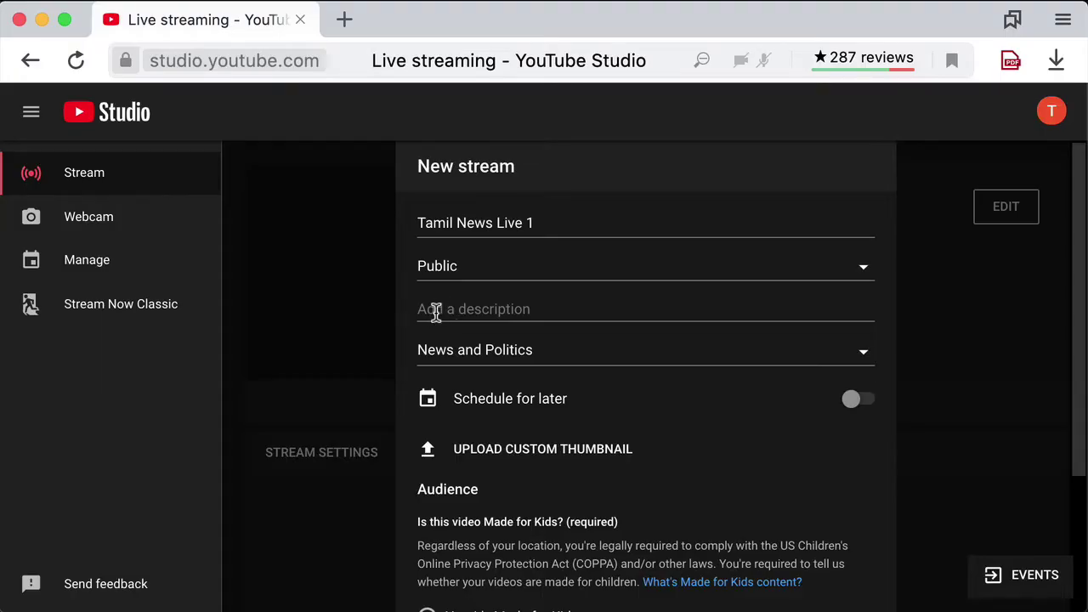
- Paste the 'Latest Tamil News updates' sentence into the stream description
left_click(435, 311)
key("super+v")
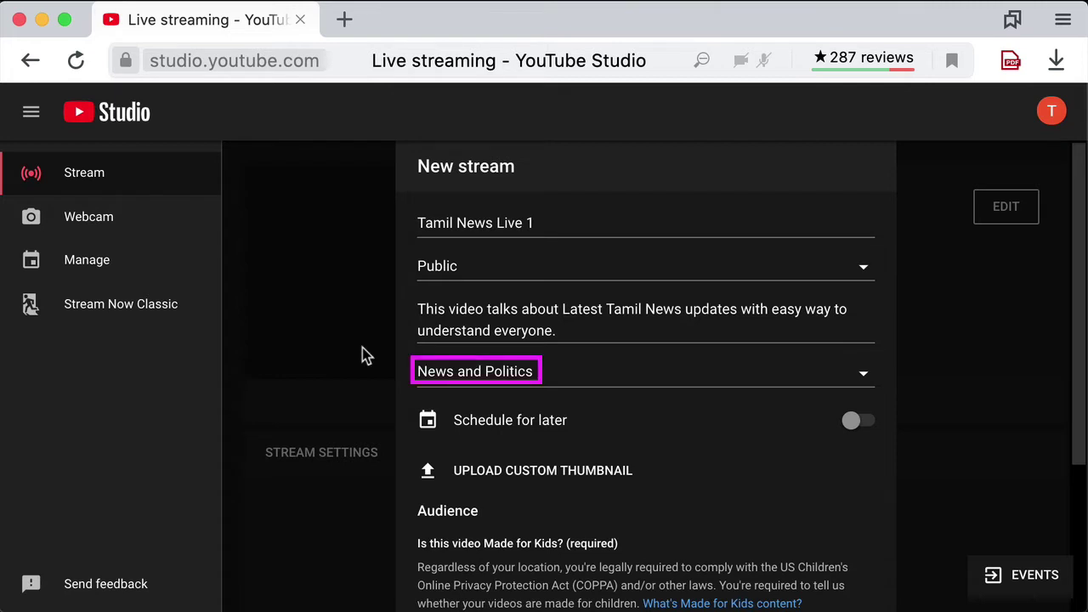
key("space")
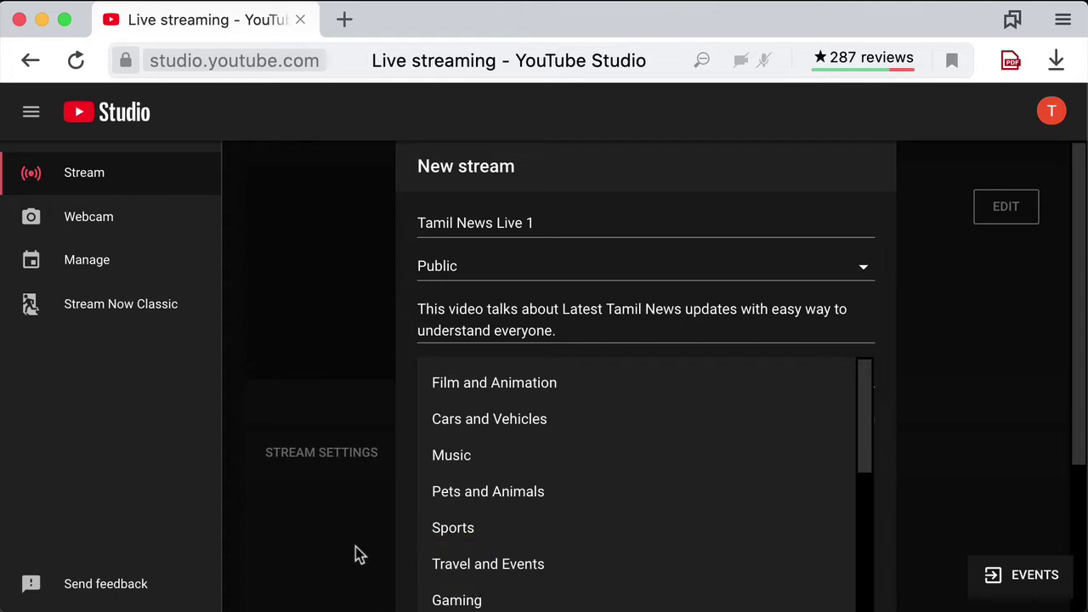
- Choose News and Politics as the category, toggling Schedule for later on and back off
scroll(530, 553, "down", 3)
left_click(530, 553)
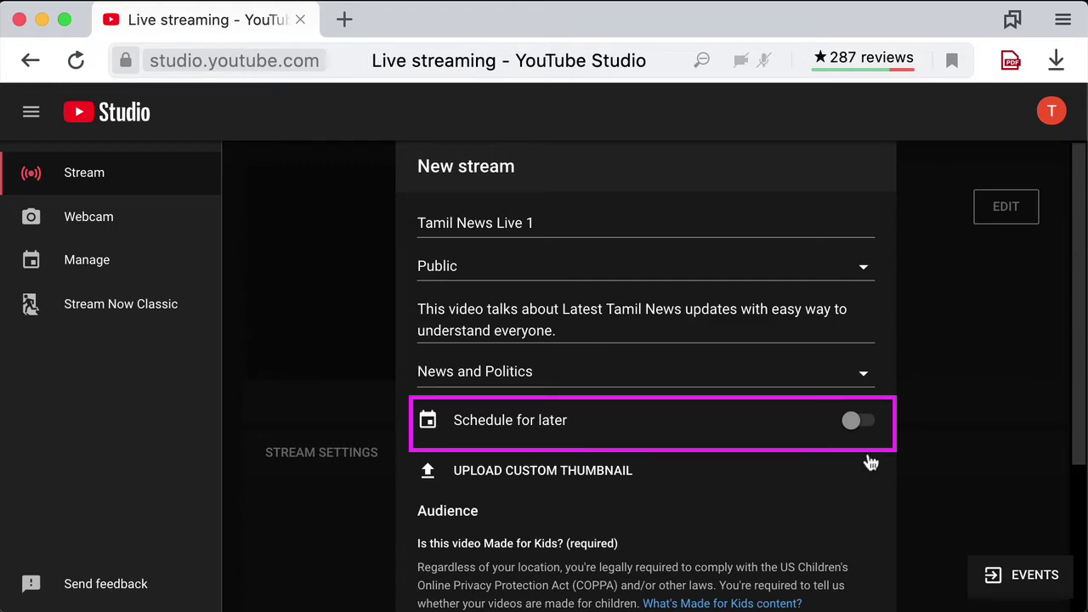
left_click(867, 420)
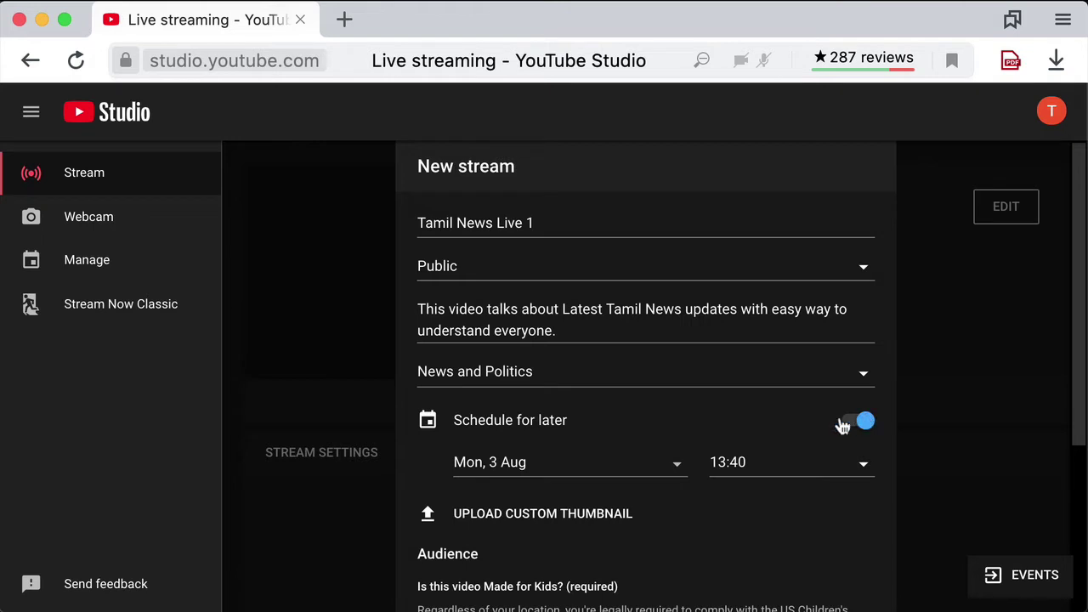
left_click(843, 422)
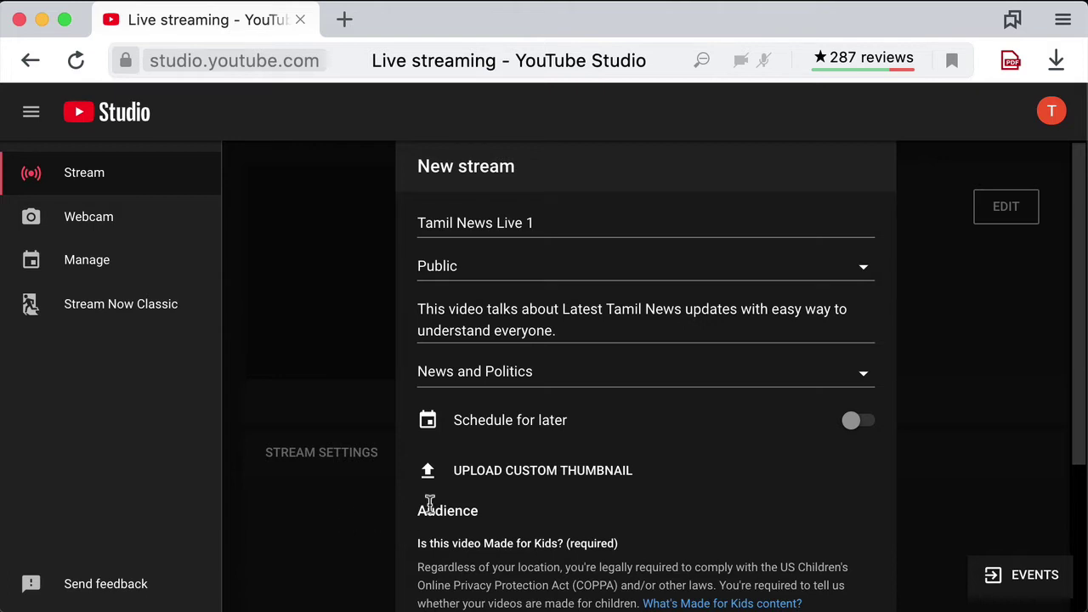
- Upload tamilnewslive1.png as the stream's custom thumbnail
left_click(483, 480)
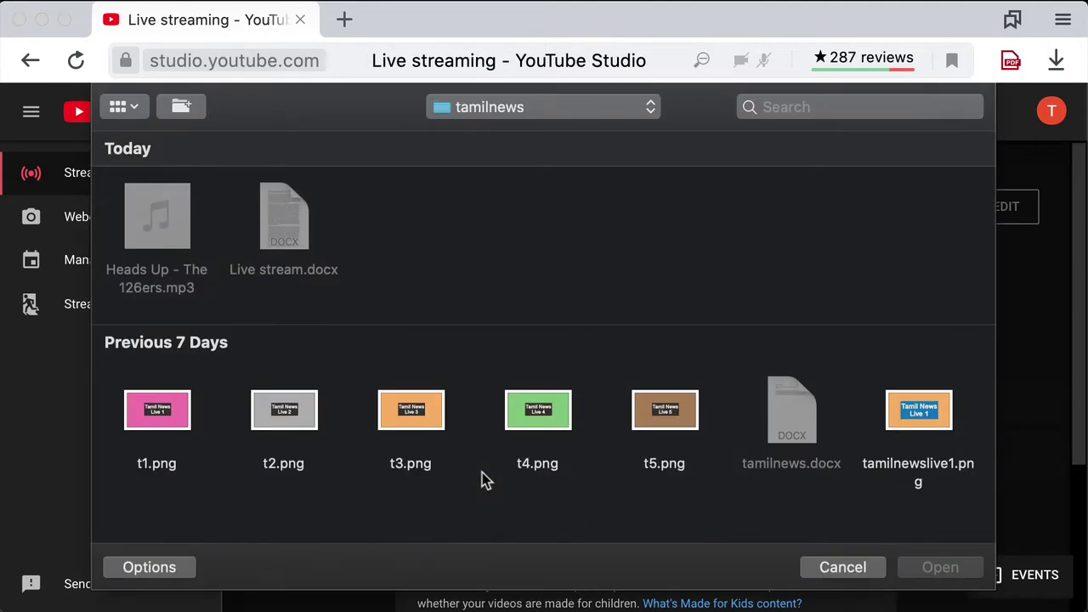
left_click(914, 415)
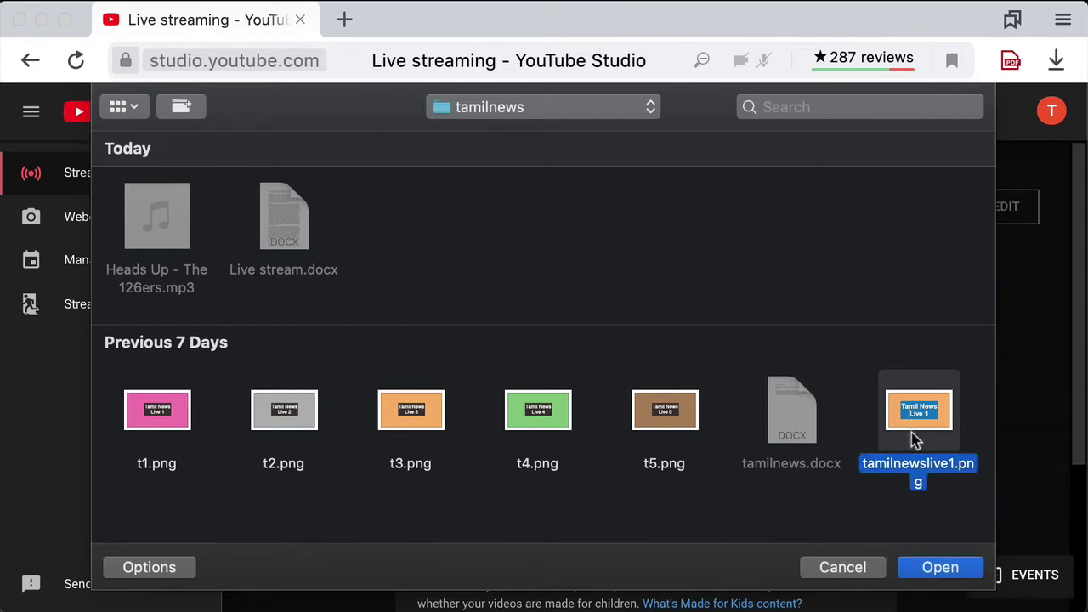
left_click(911, 566)
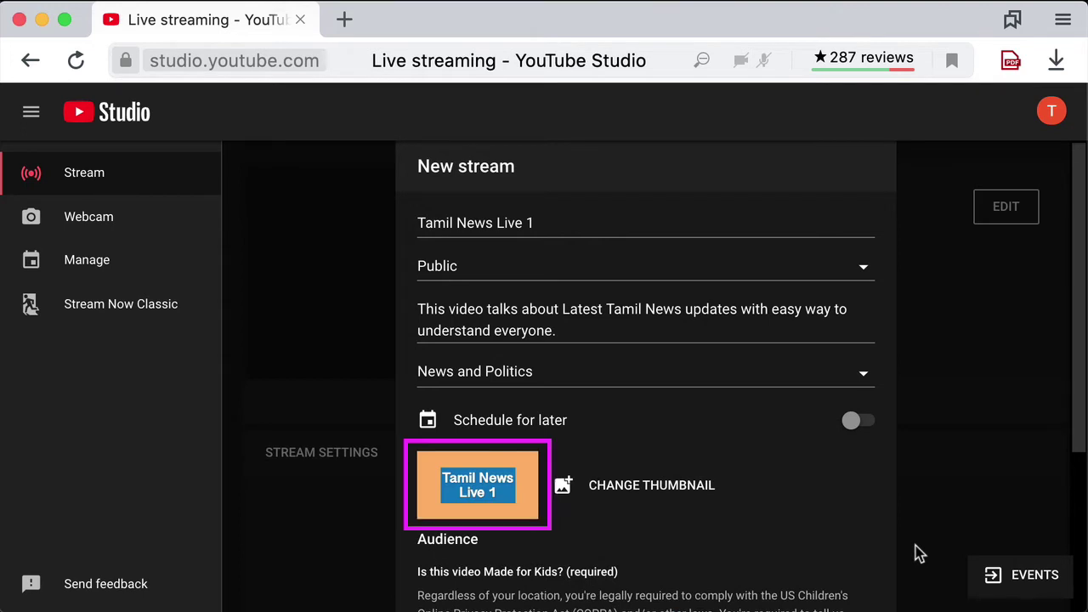
- Mark the stream as not Made for Kids and create it
scroll(333, 502, "down", 5)
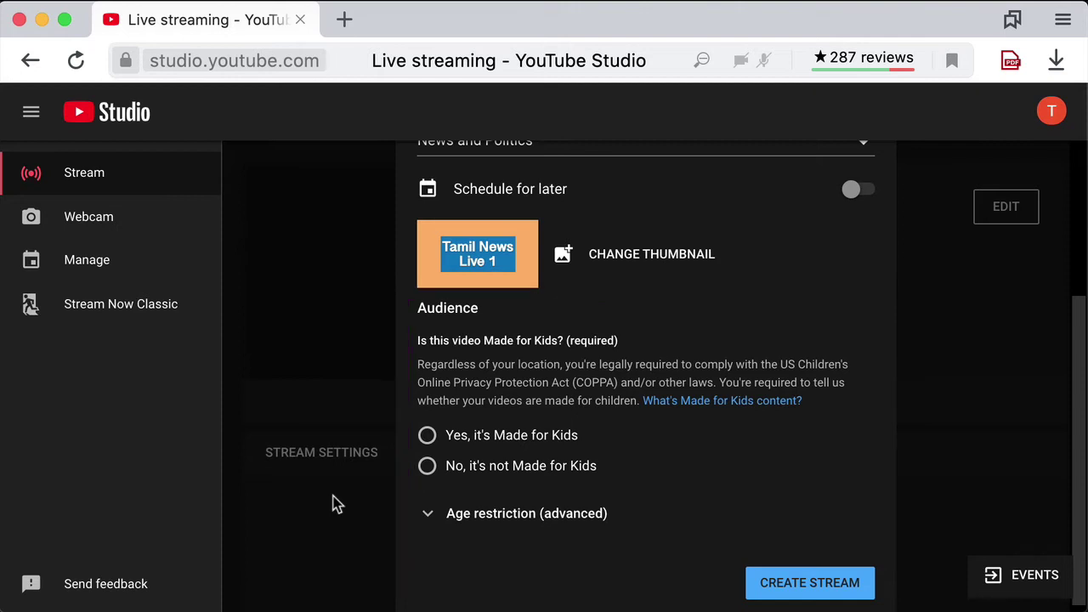
left_click(427, 467)
left_click(808, 583)
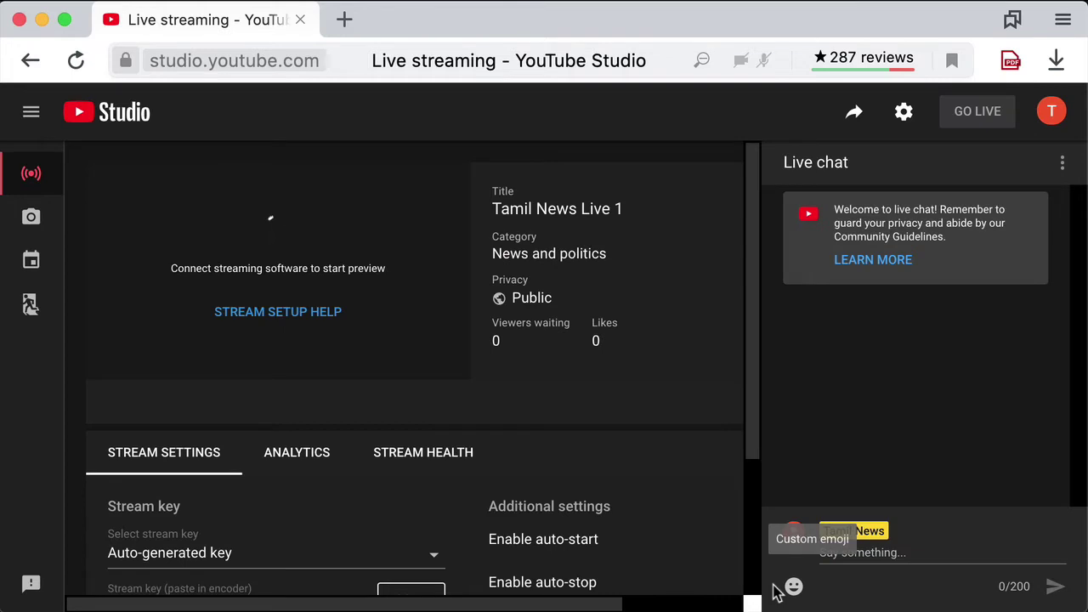
- Switch the stream latency from Normal to Low-latency
scroll(381, 421, "down", 5)
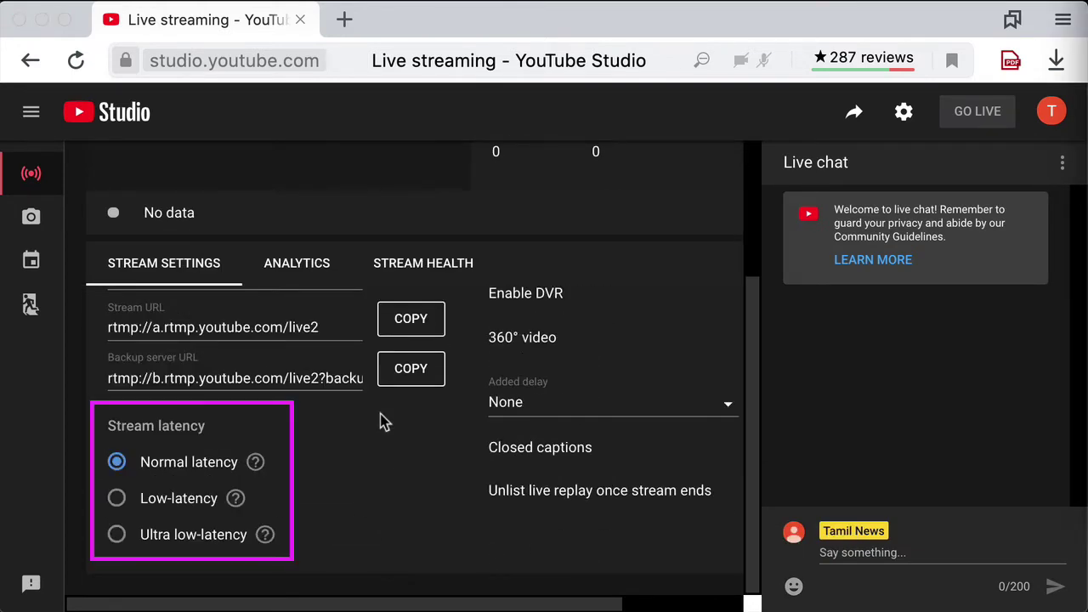
left_click(116, 500)
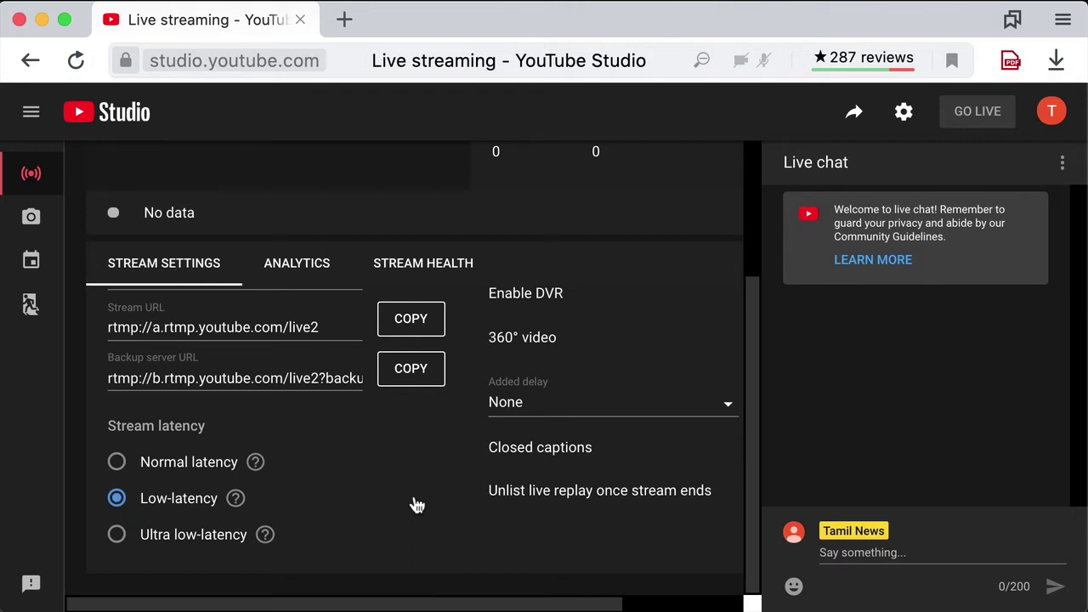
- Open the channel page in a new browser tab from the account menu
left_click(1048, 121)
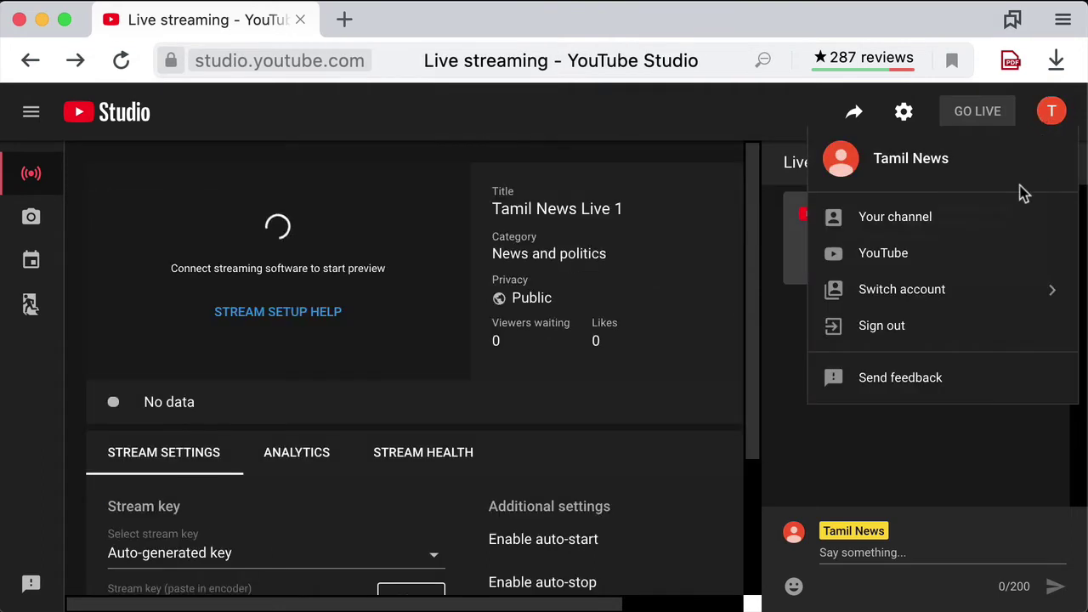
right_click(1005, 234)
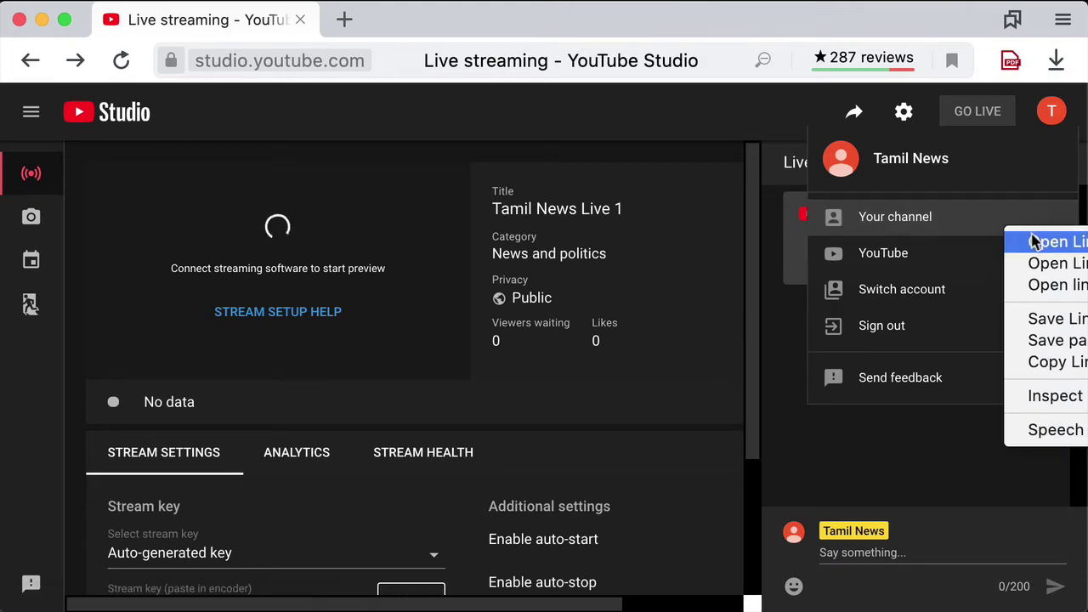
left_click(1034, 241)
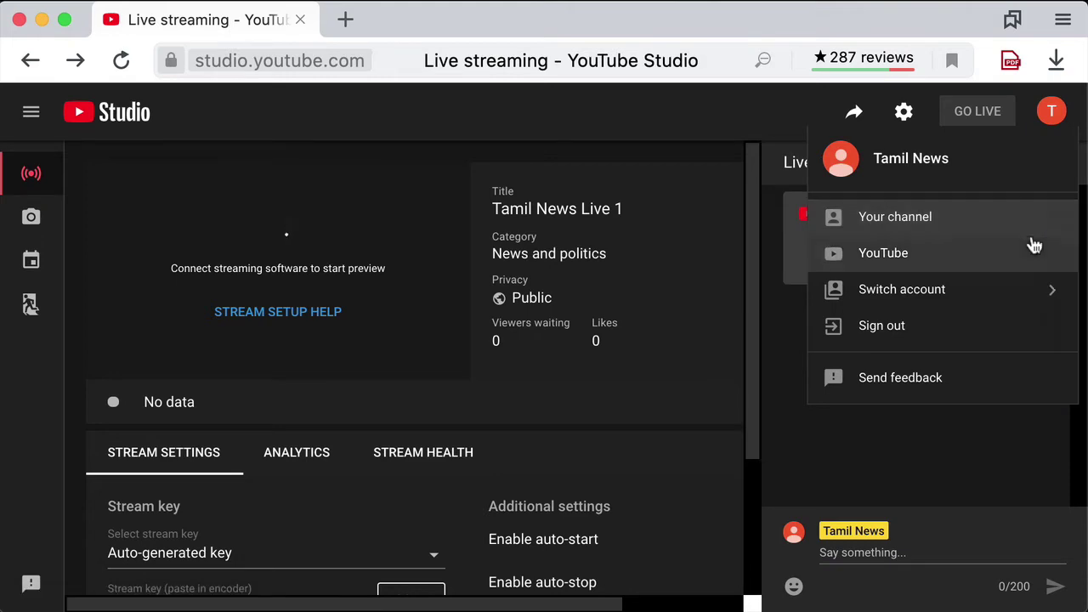
left_click(464, 26)
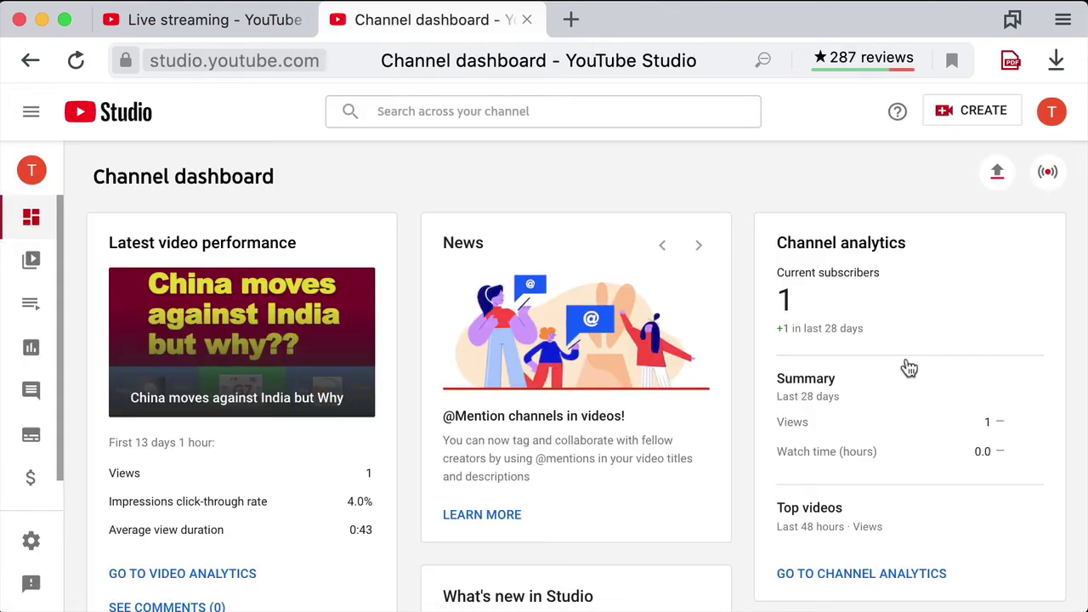
- Open Tamil News Live 1's video details from the channel's Live videos list
left_click(30, 269)
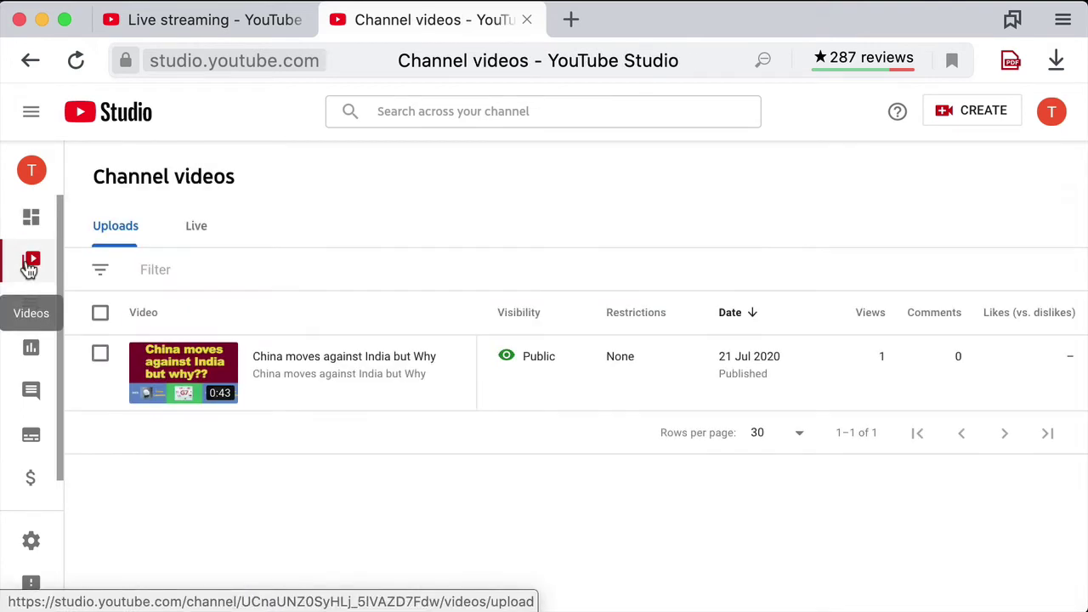
left_click(199, 235)
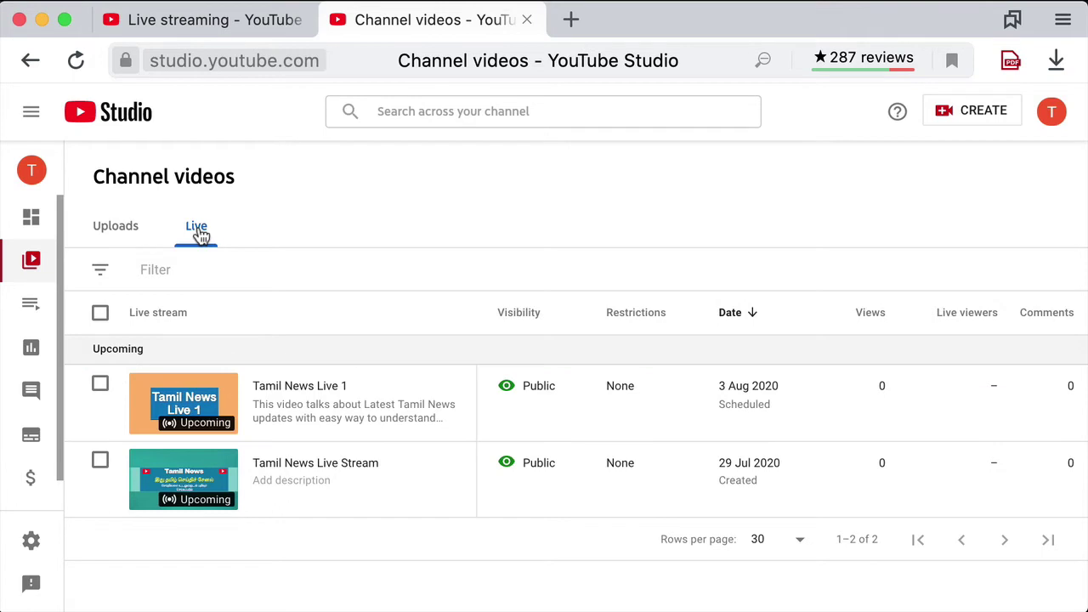
left_click(270, 400)
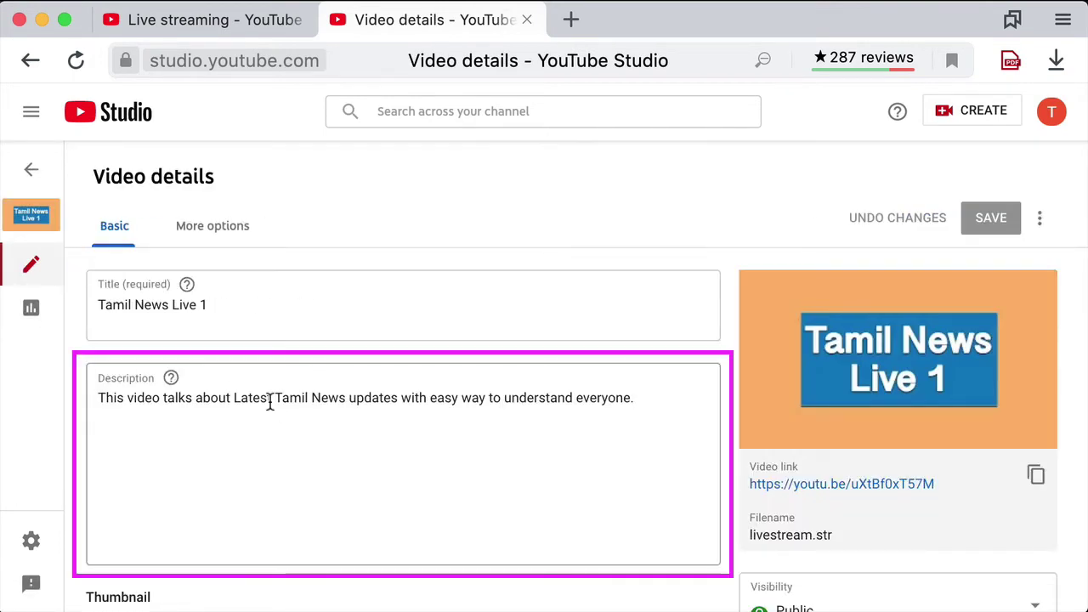
- Scroll down to the empty Tags box of Tamil News Live 1, then switch to the Word notes
scroll(269, 406, "down", 6)
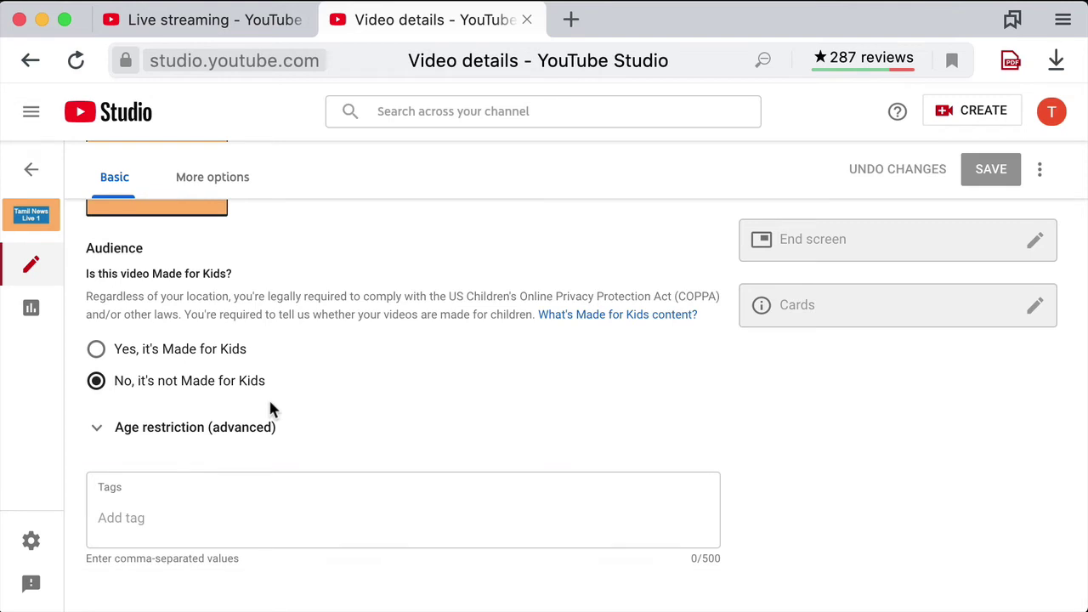
key("super+Tab")
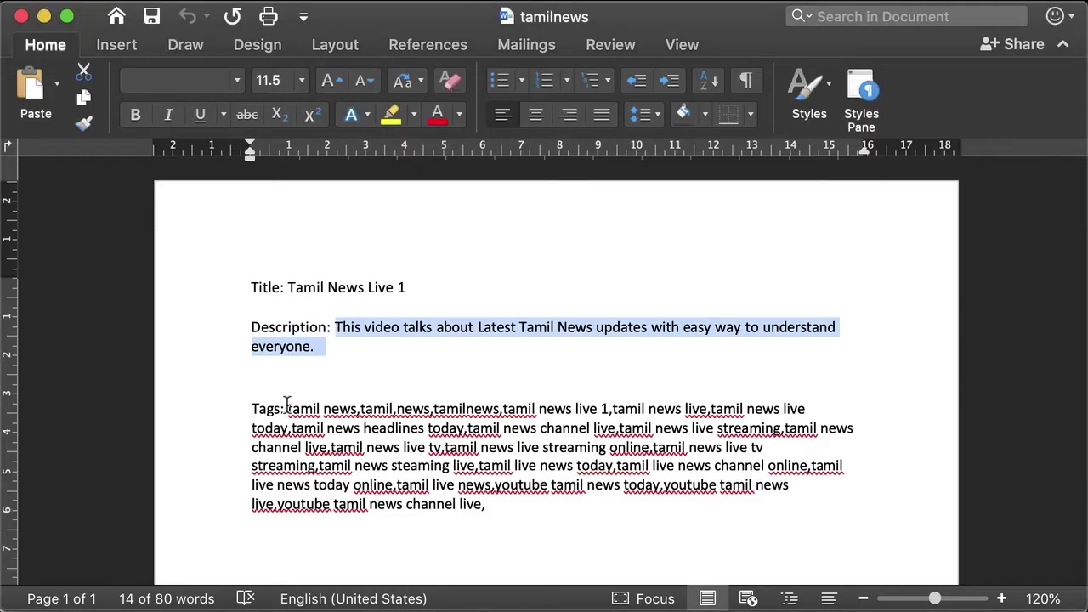
- Copy the tags list after 'Tags:' through 'youtube tamil news channel live,' from the Word notes
left_click(286, 406)
left_click_drag(286, 406, 487, 504)
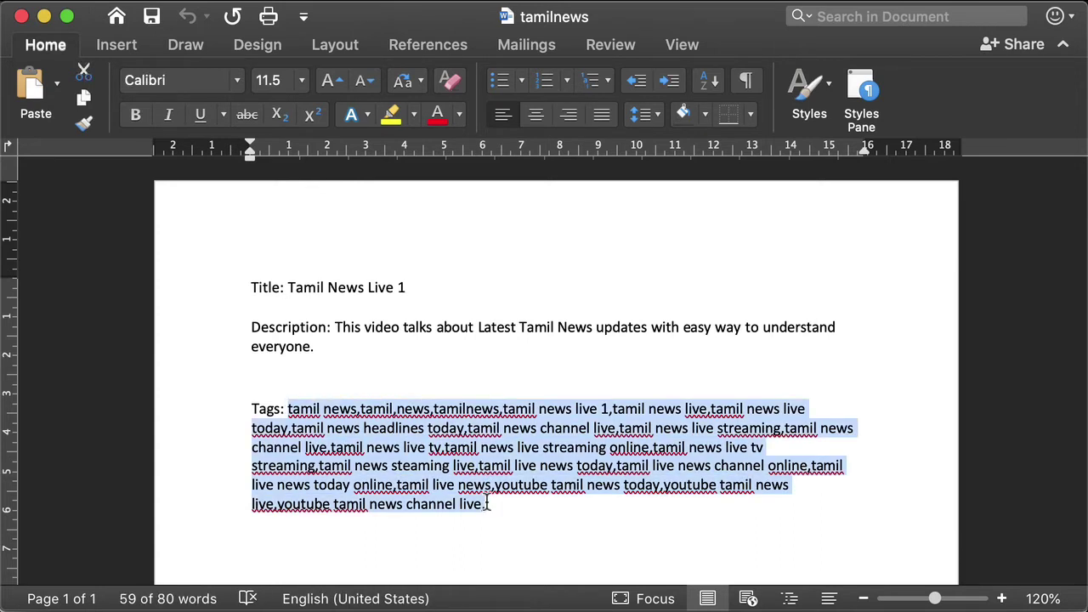
key("ctrl+c")
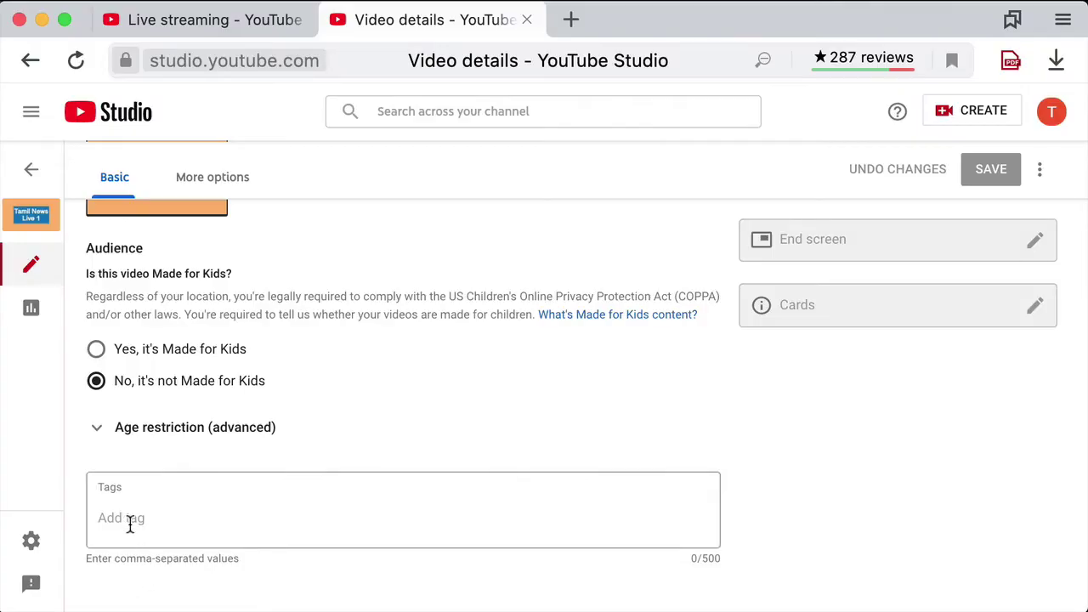
- Paste the copied tamil news tags into the video's Tags field and show More options
left_click(130, 526)
key("ctrl+v")
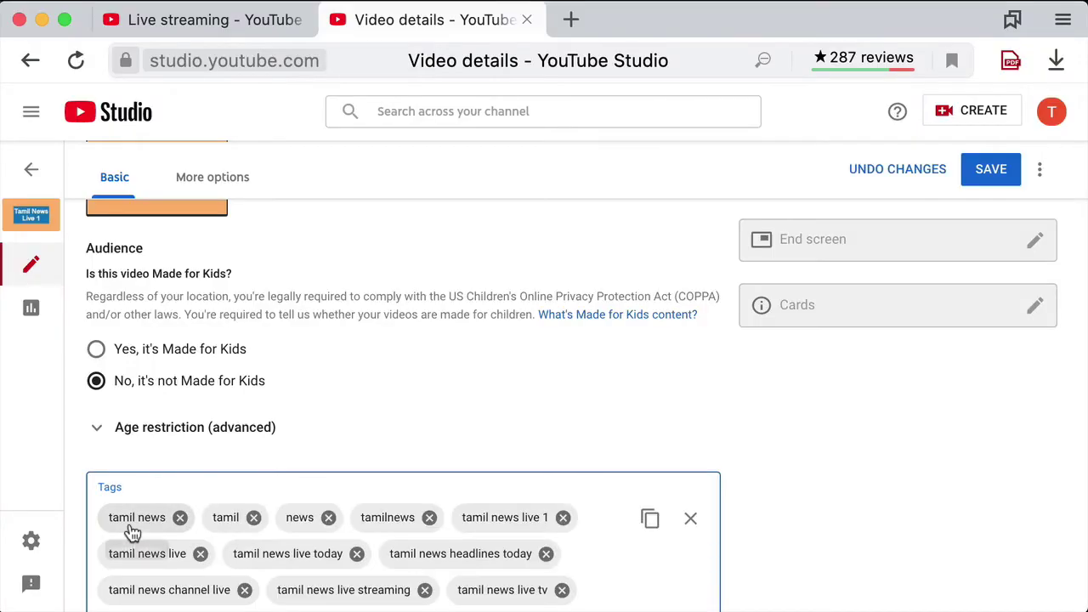
scroll(226, 333, "up", 10)
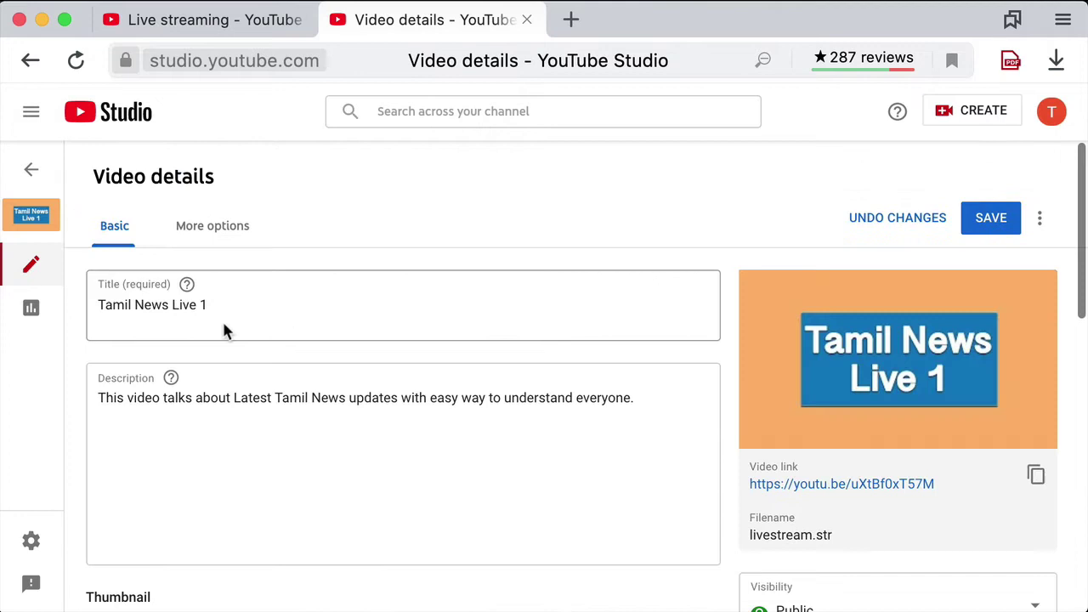
left_click(206, 231)
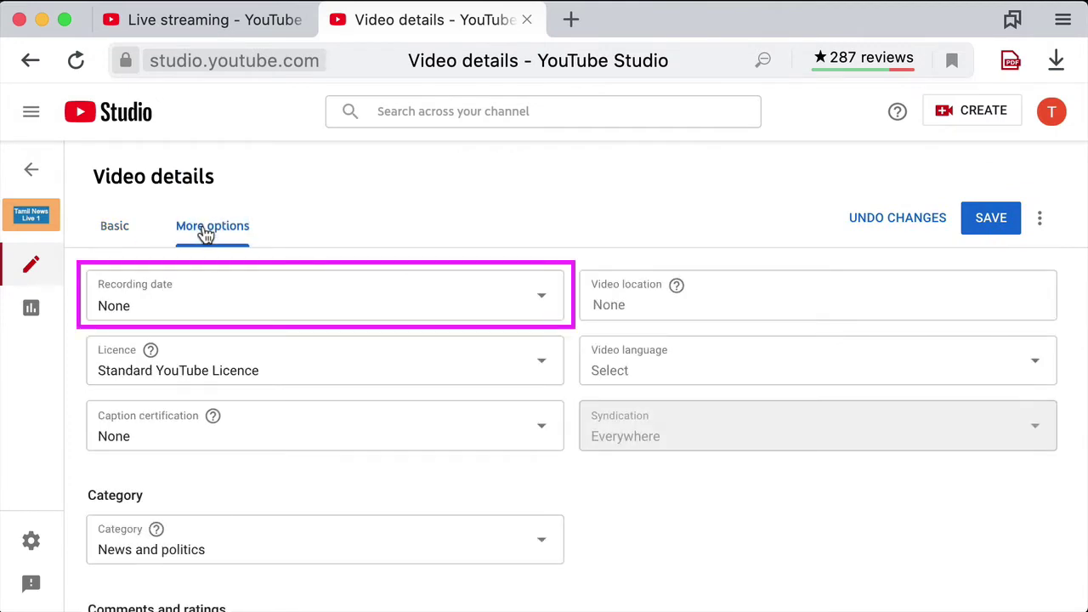
- Set the recording date to 3 Aug 2020 and keep the Standard YouTube Licence
left_click(189, 308)
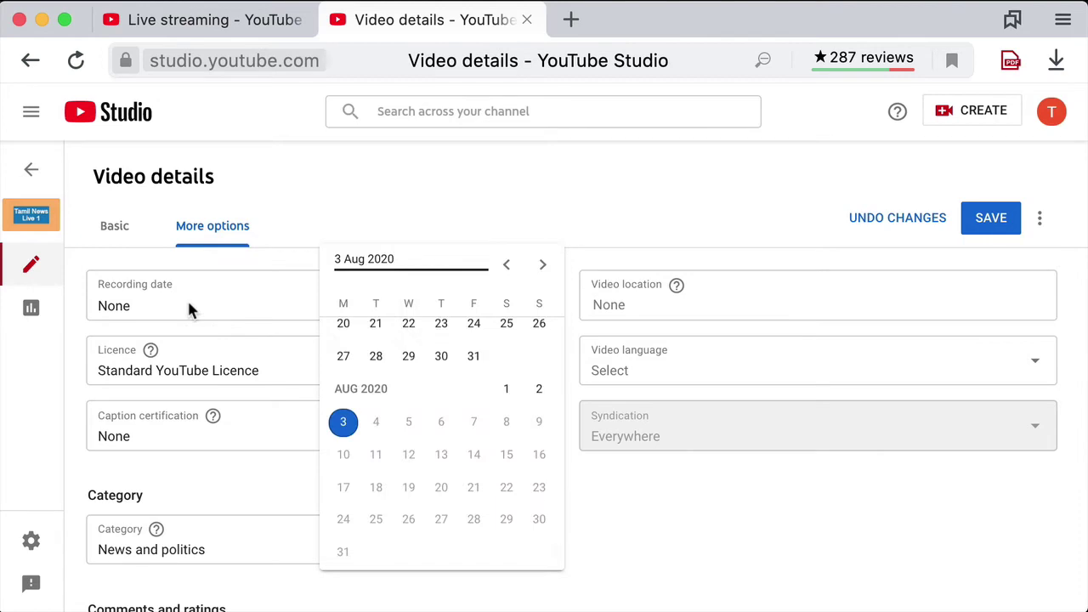
left_click(345, 421)
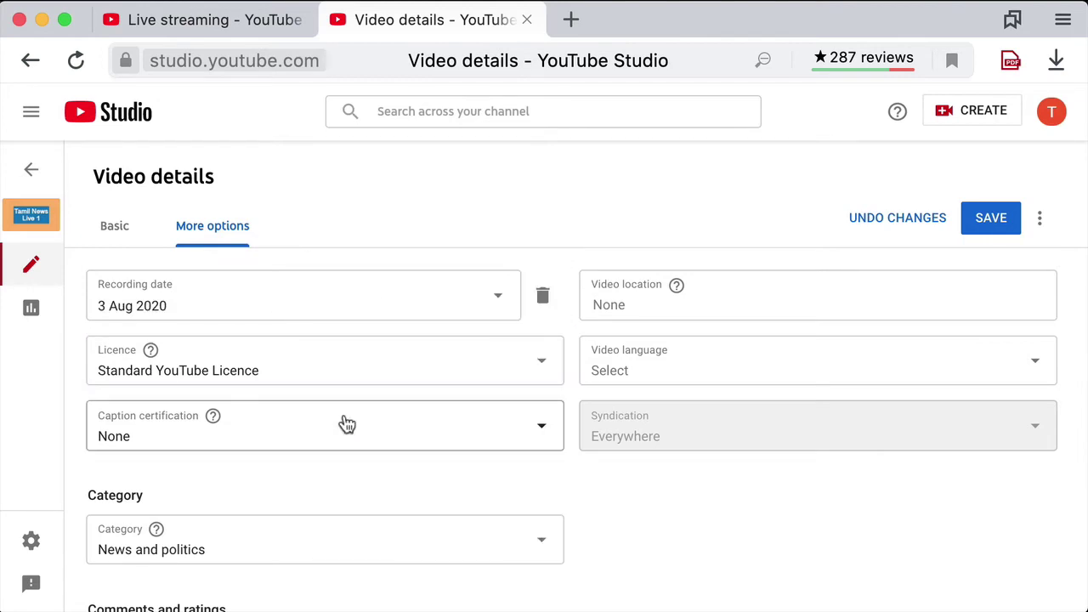
left_click(304, 367)
left_click(301, 365)
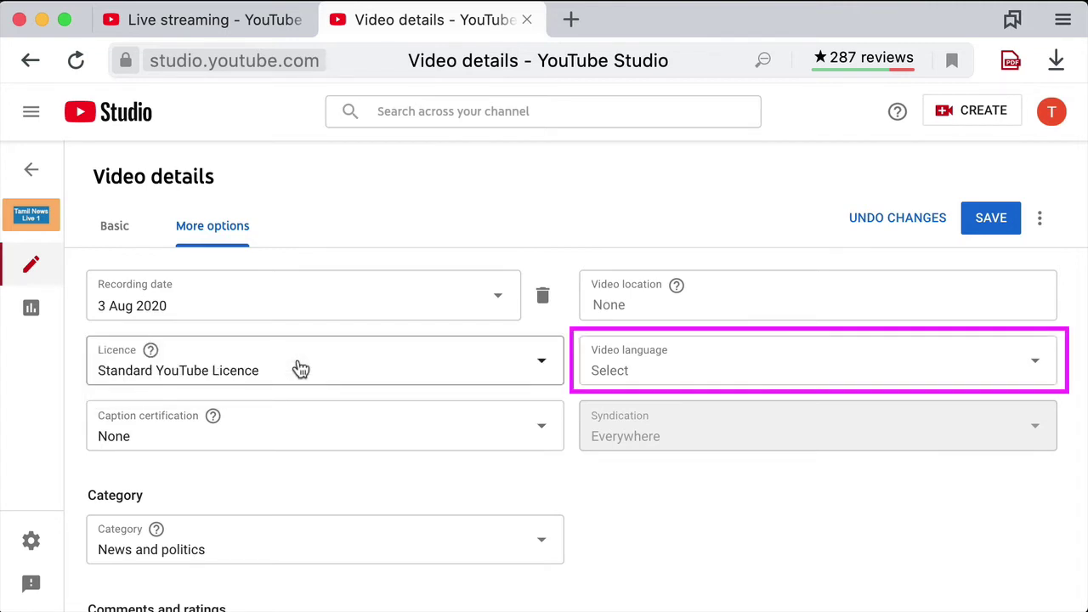
- Set the video language to Tamil and save the video details
left_click(638, 381)
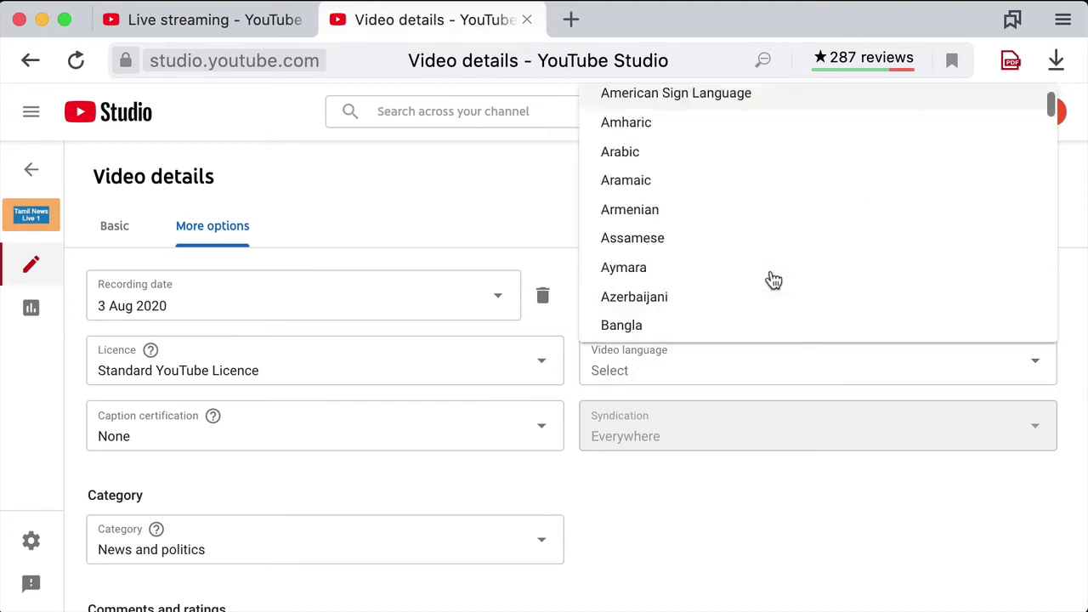
left_click_drag(1051, 109, 1052, 306)
scroll(826, 306, "down", 2)
left_click(827, 303)
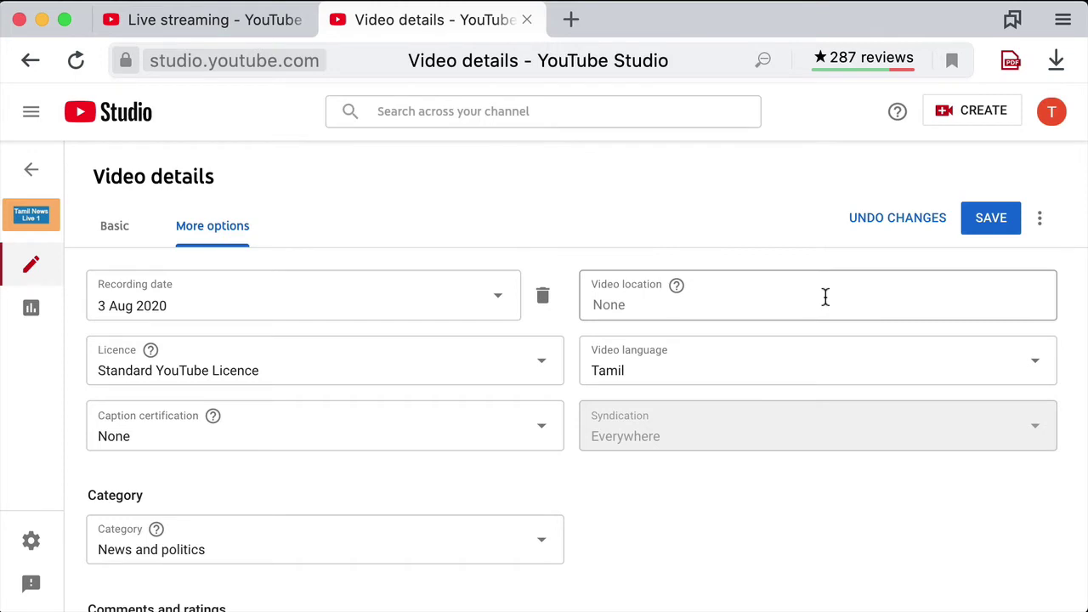
left_click(984, 228)
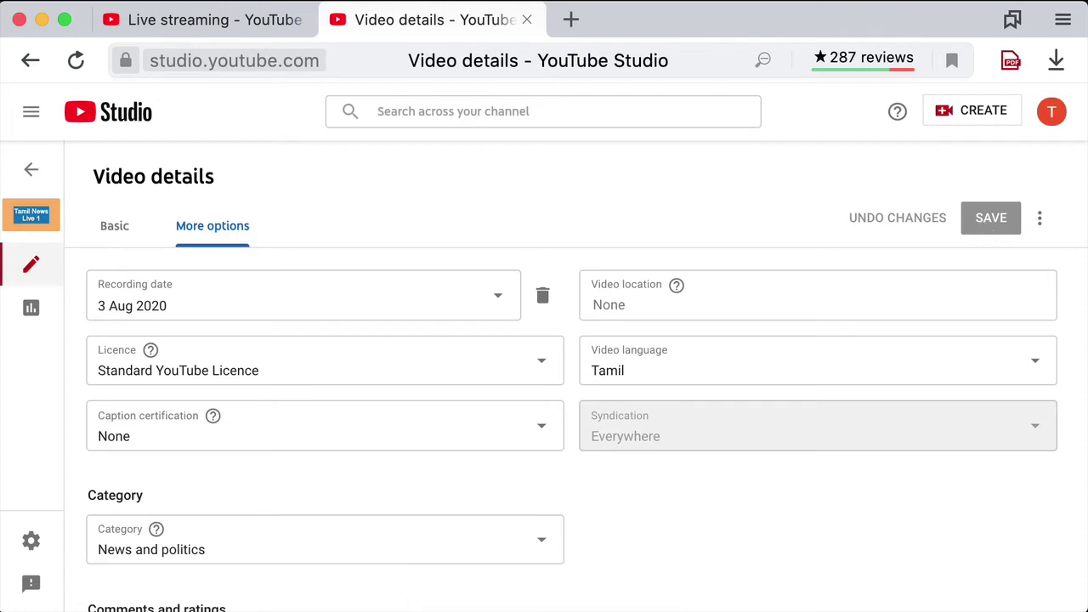
- Google 'obs studio' in a new tab and open the official OBS Studio download page
left_click(569, 23)
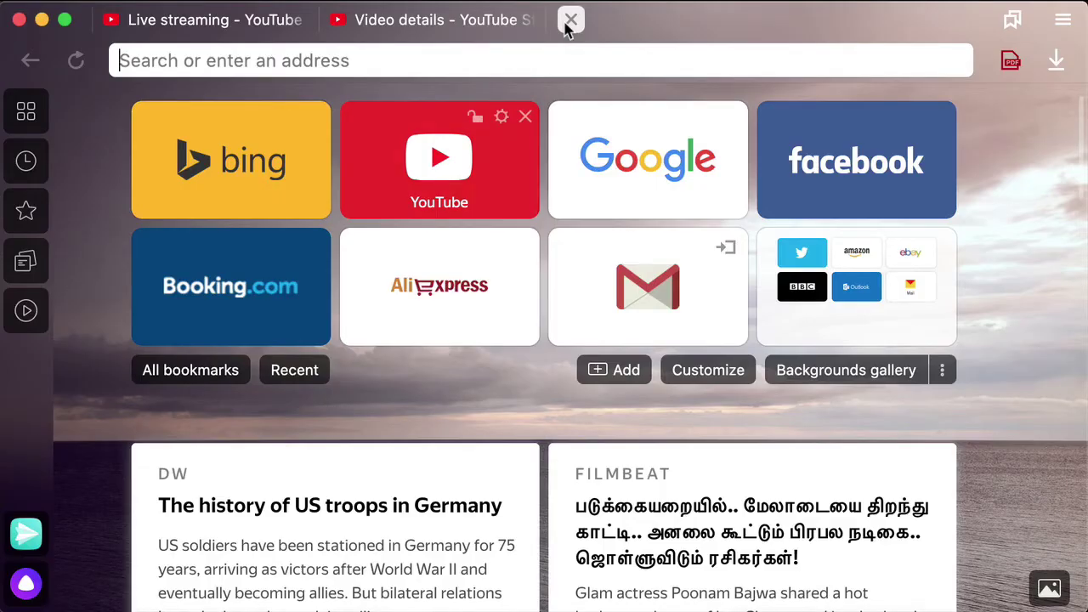
left_click(595, 150)
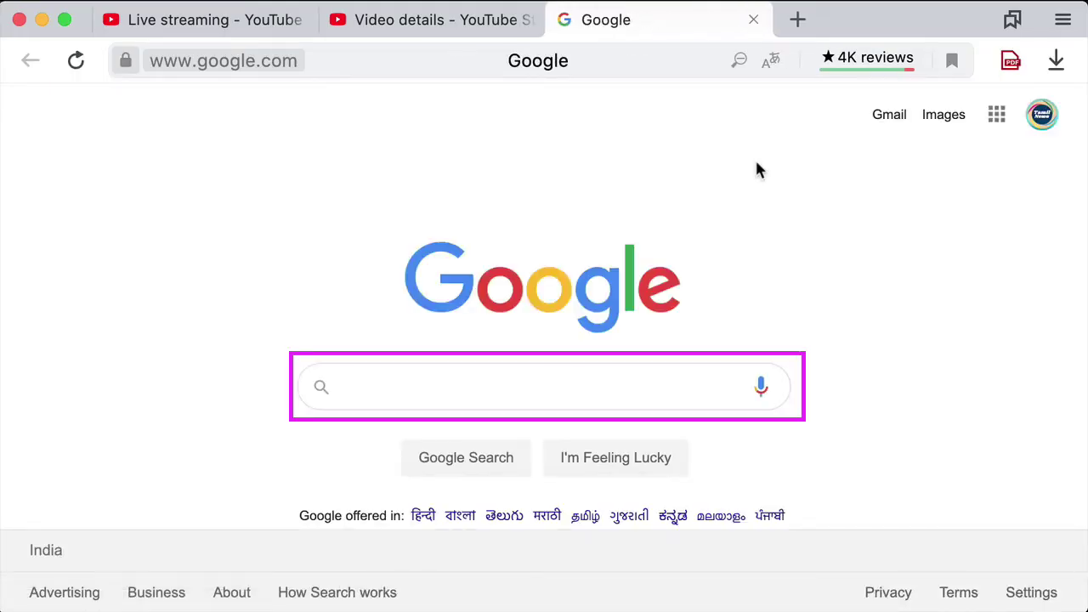
left_click(369, 387)
type("obs s")
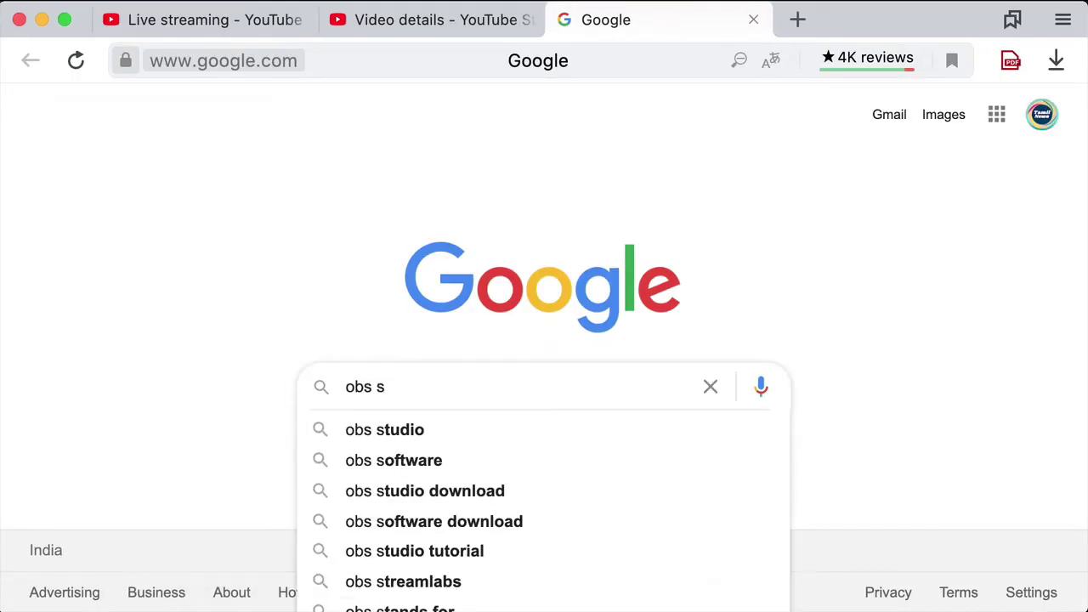
left_click(357, 432)
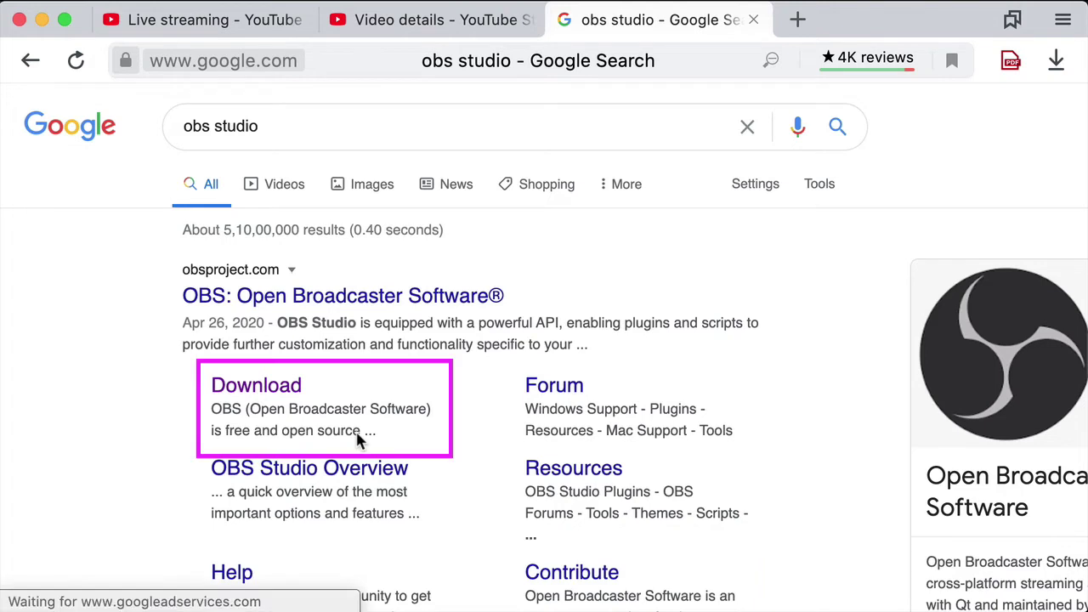
left_click(260, 398)
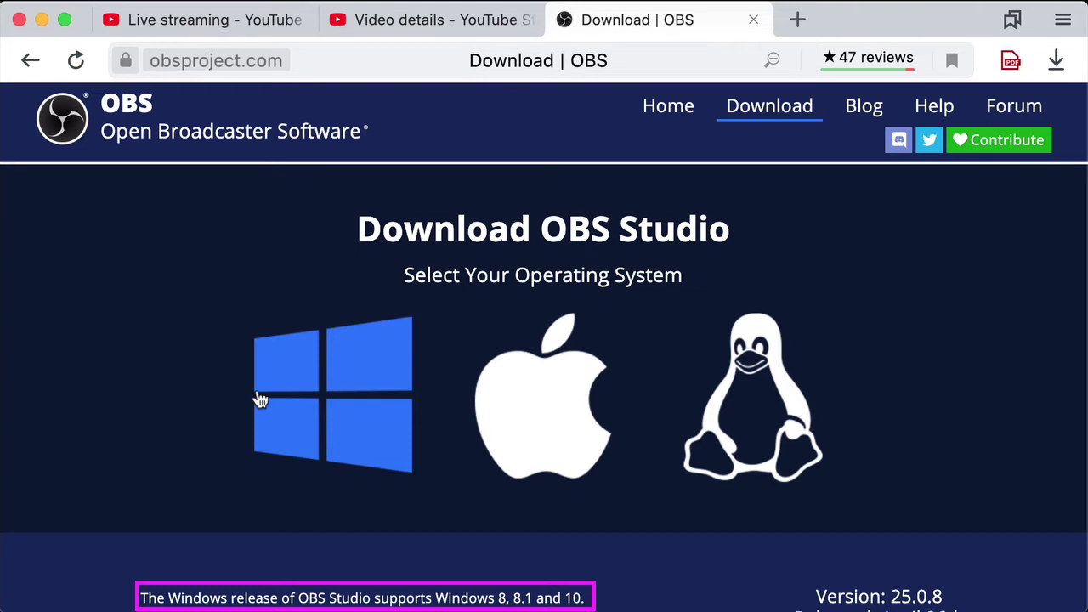
scroll(576, 563, "down", 3)
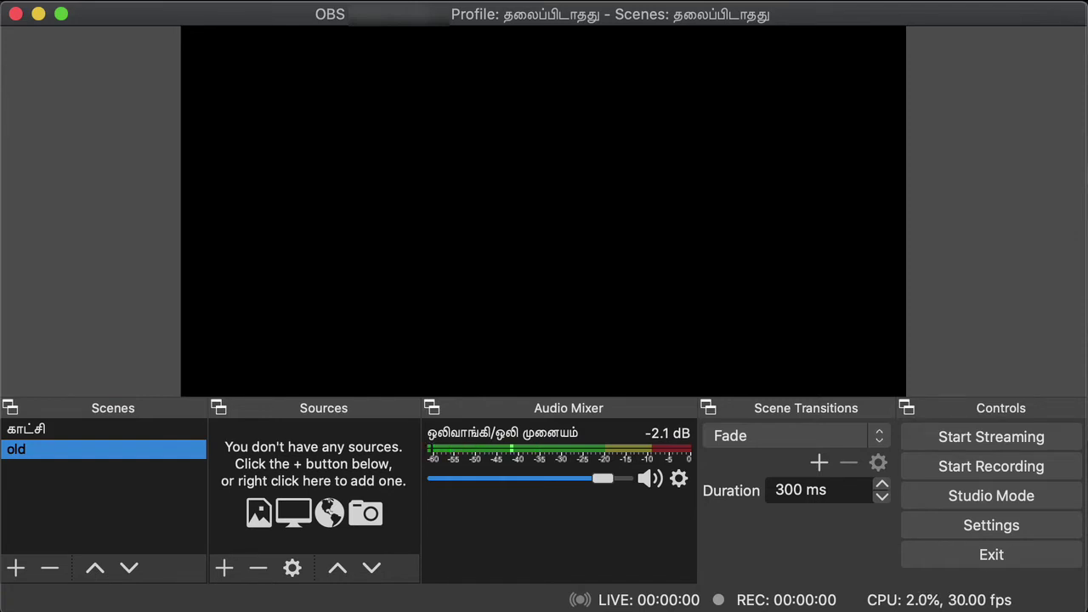
- Add a new scene named Scene 1
left_click(16, 570)
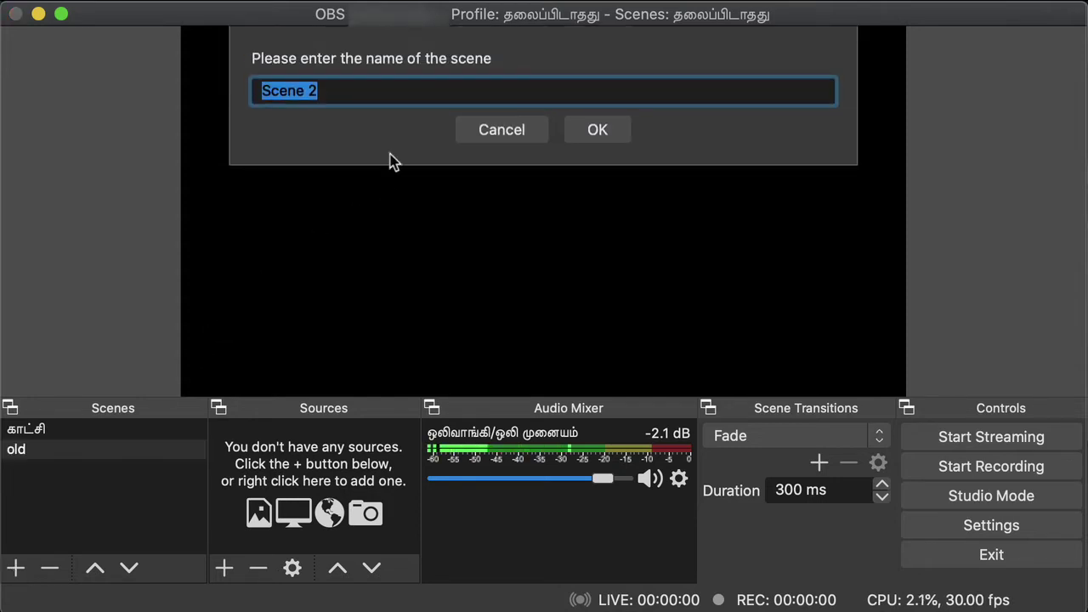
left_click(348, 93)
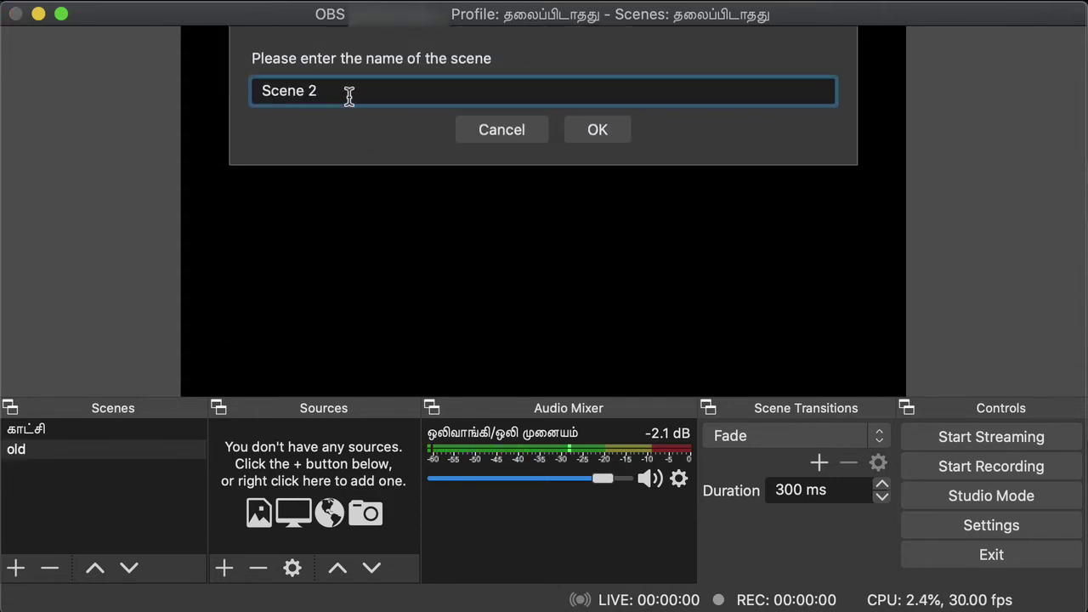
key("BackSpace")
type("1")
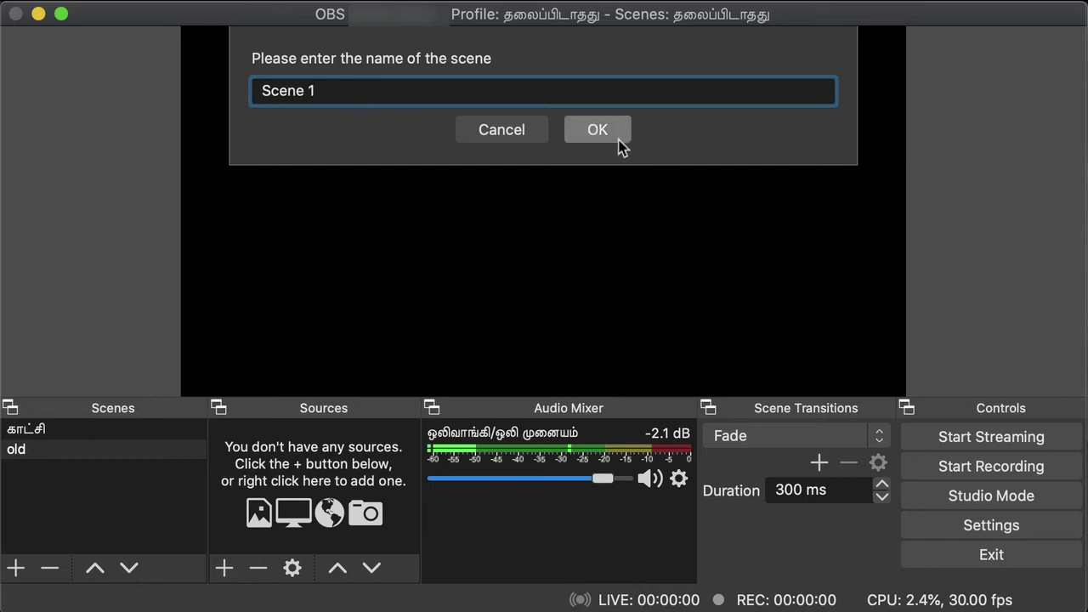
left_click(591, 141)
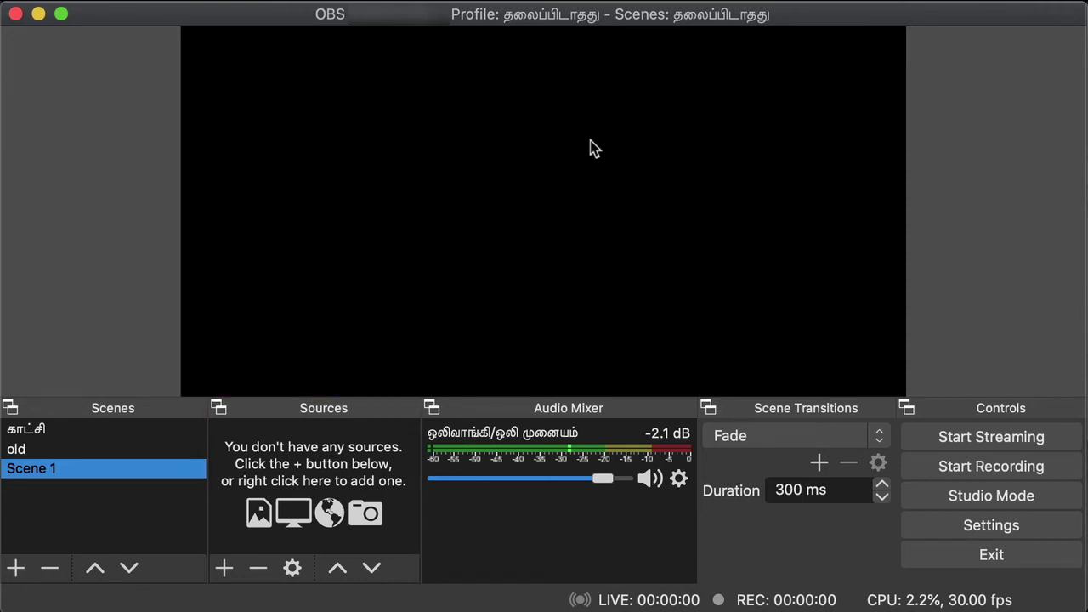
- Add an Image Slide Show source named Image Slide Show 1 to Scene 1
left_click(223, 569)
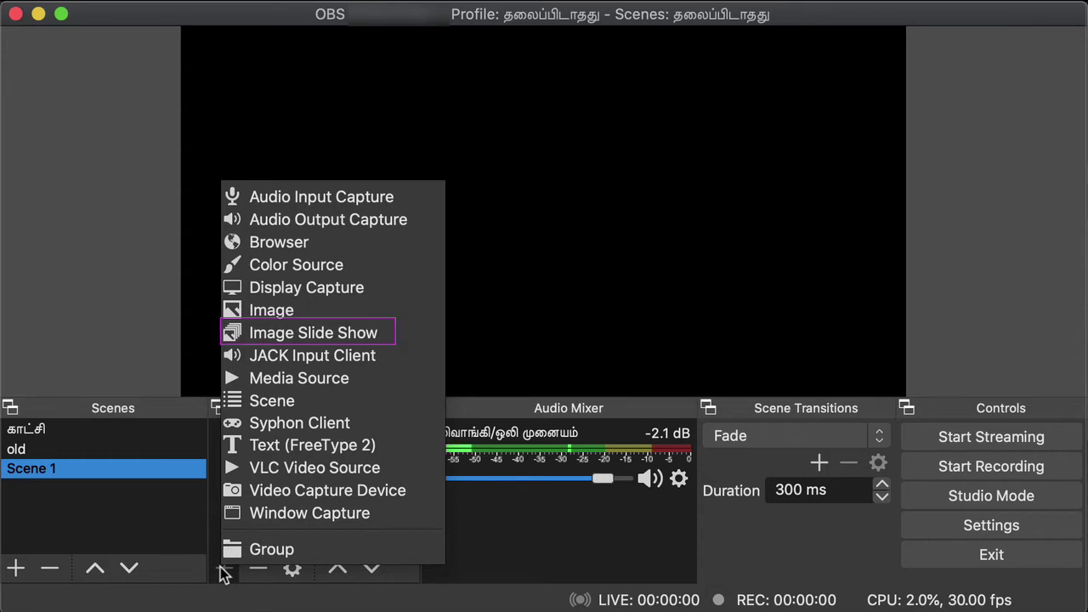
left_click(289, 340)
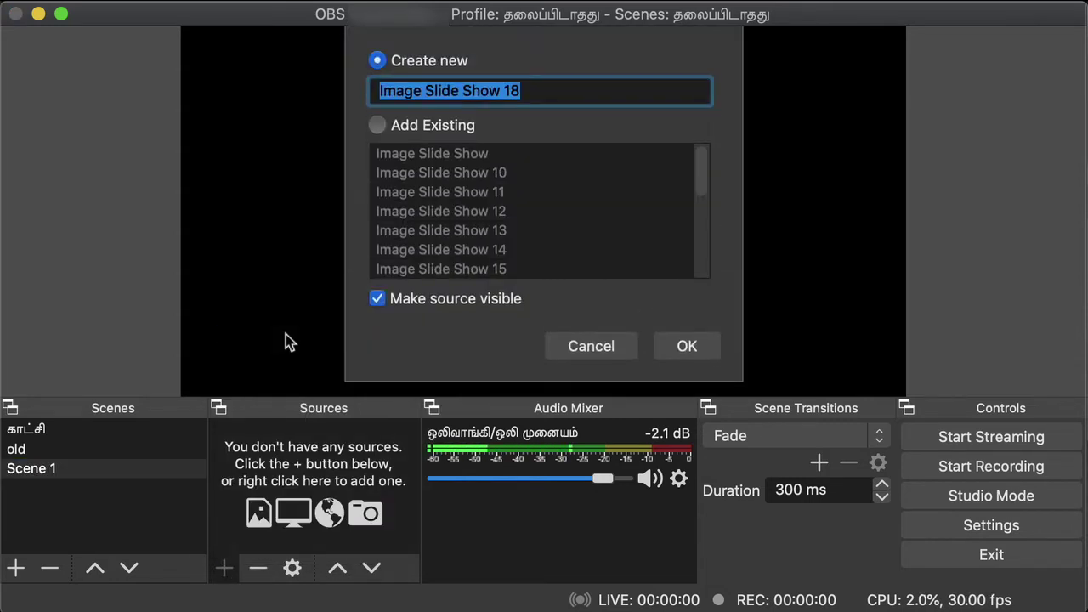
left_click(532, 90)
key("BackSpace")
key("BackSpace")
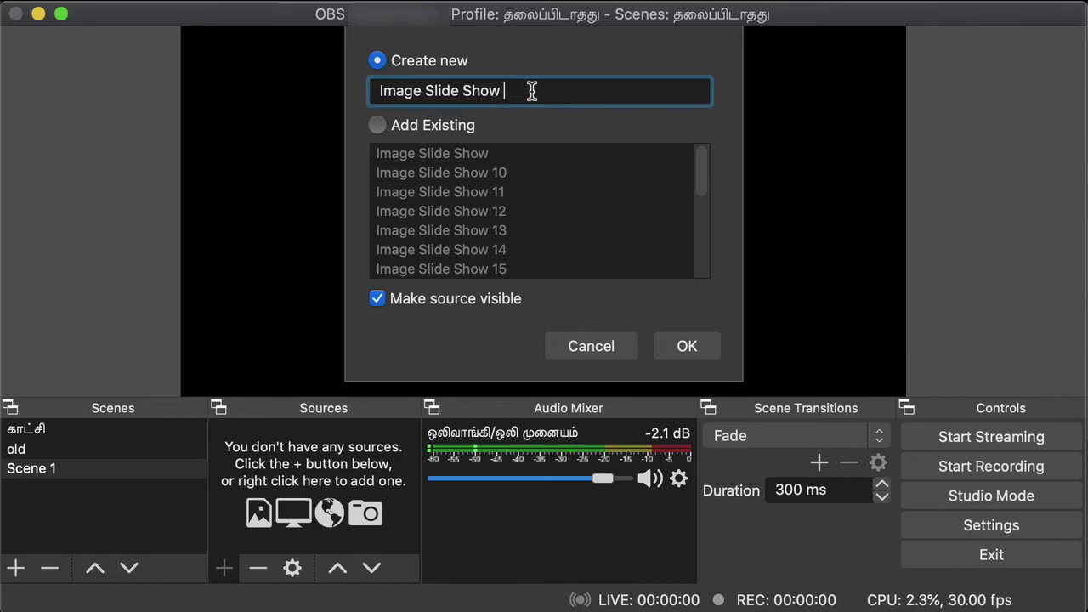
type("1")
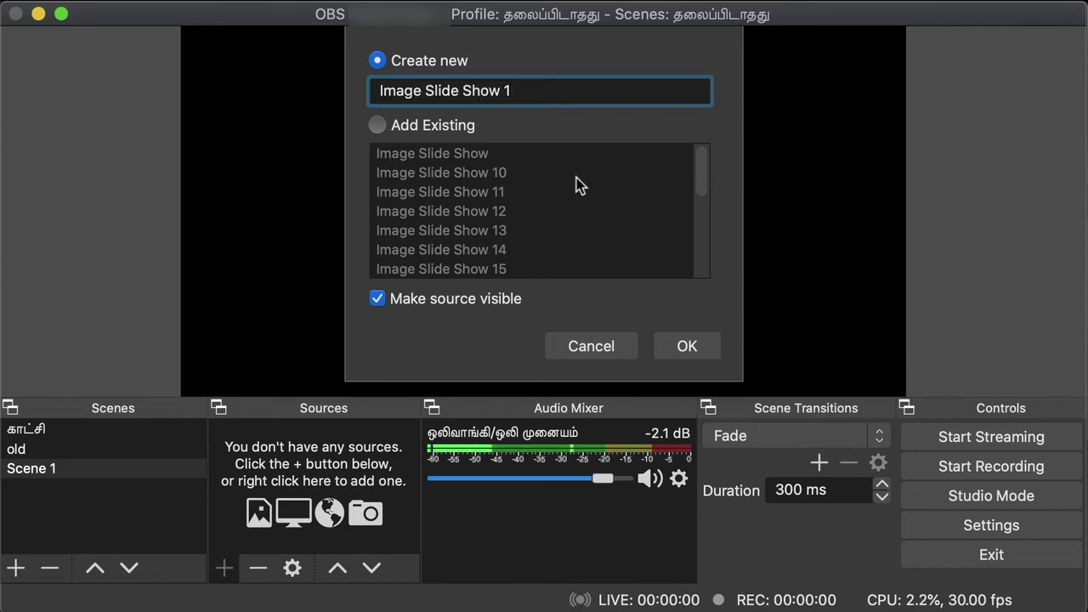
left_click(687, 347)
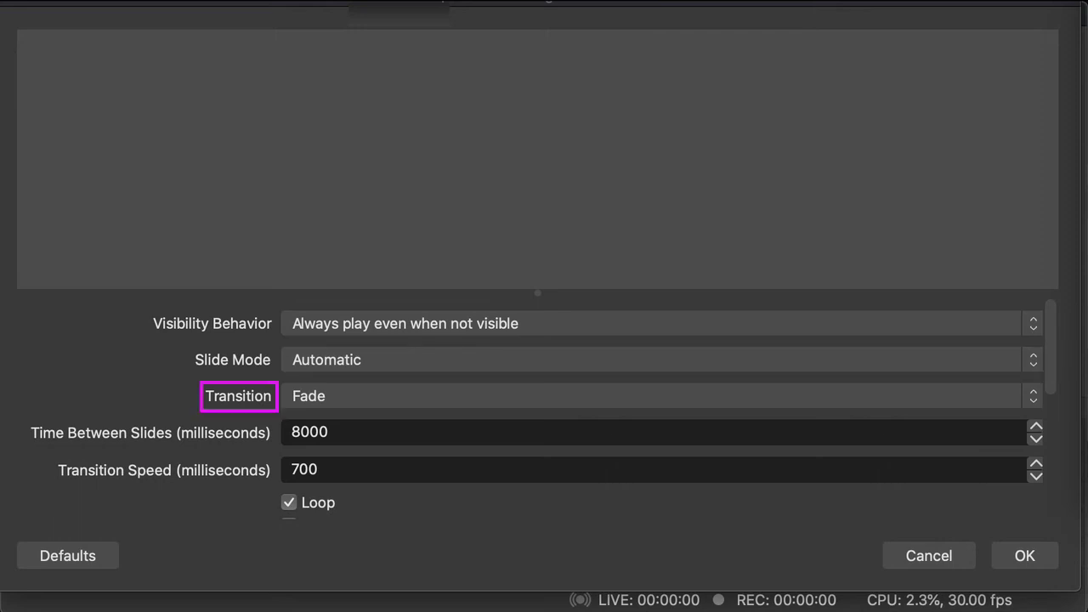
- Keep Fade as the slide transition, with 8000 ms between slides and 700 ms transition speed
left_click(626, 403)
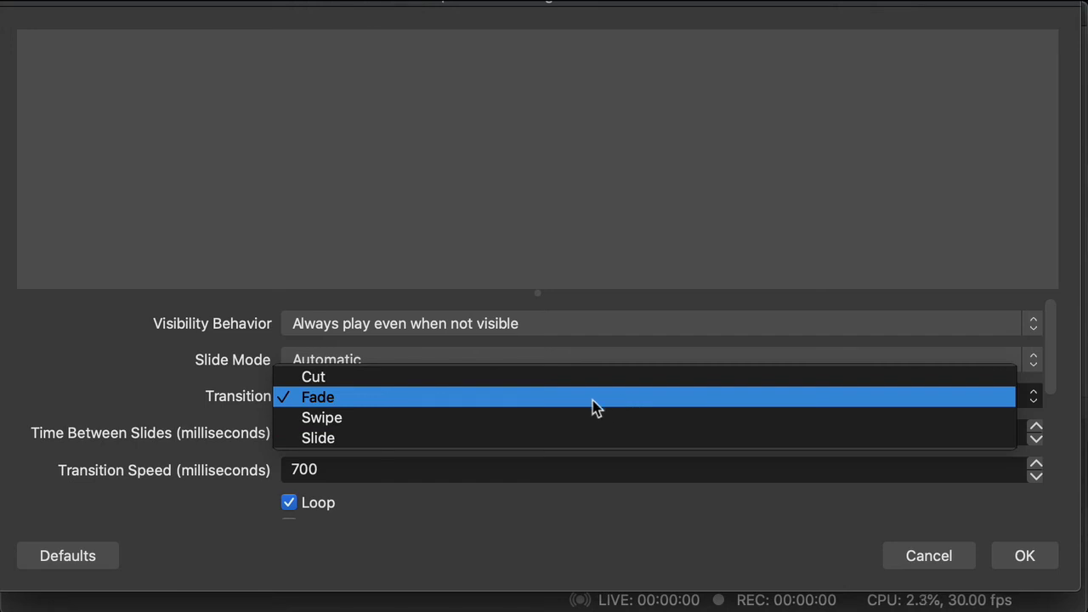
left_click(600, 400)
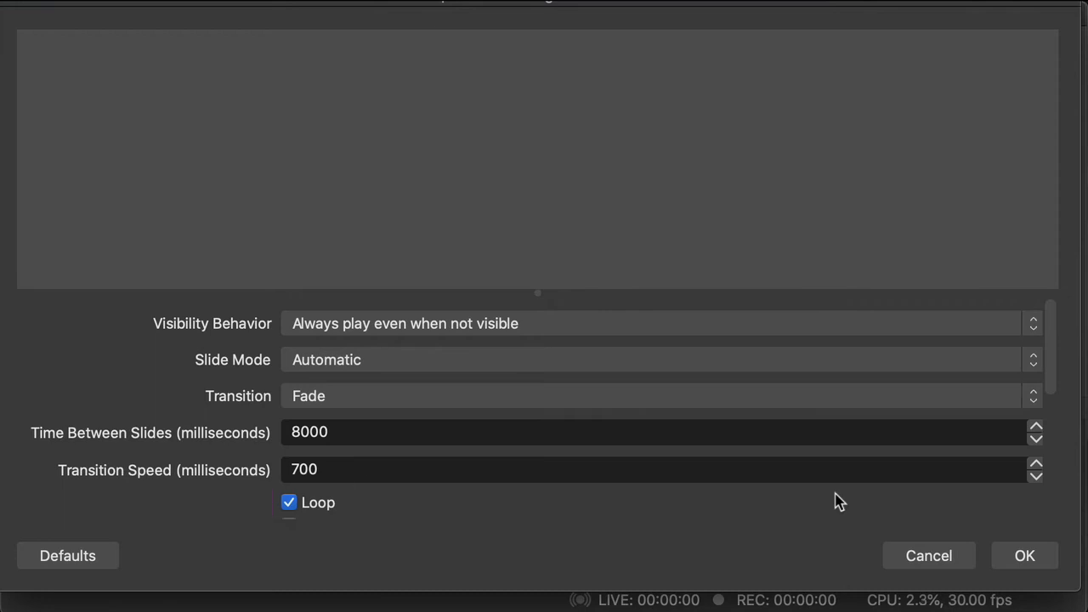
scroll(835, 502, "down", 5)
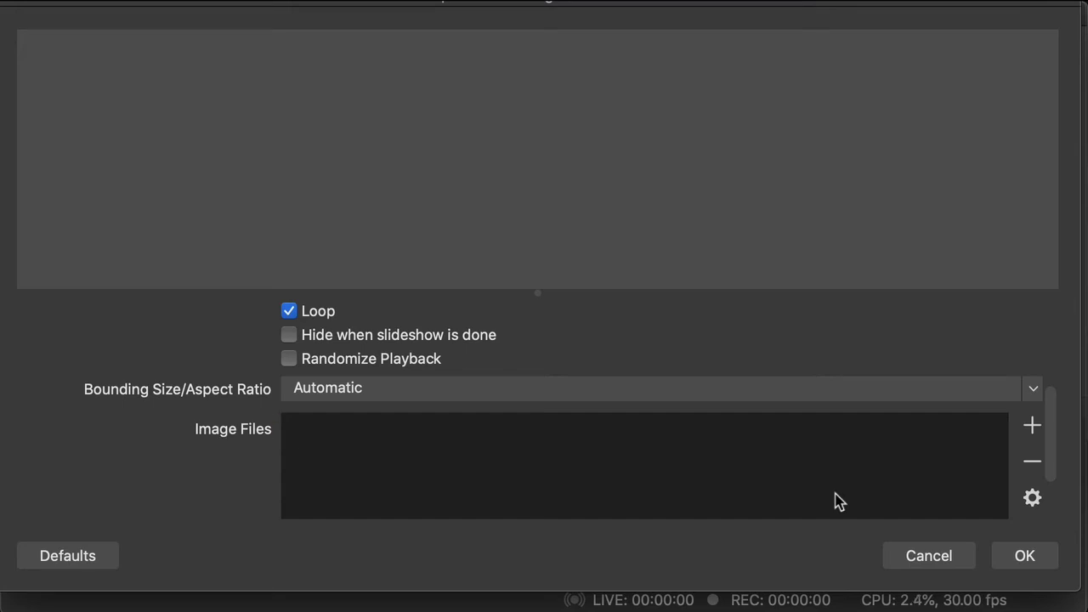
- Add t1.png, t2.png, t3.png, t4.png and t5.png to the slideshow's Image Files and confirm
left_click(1029, 432)
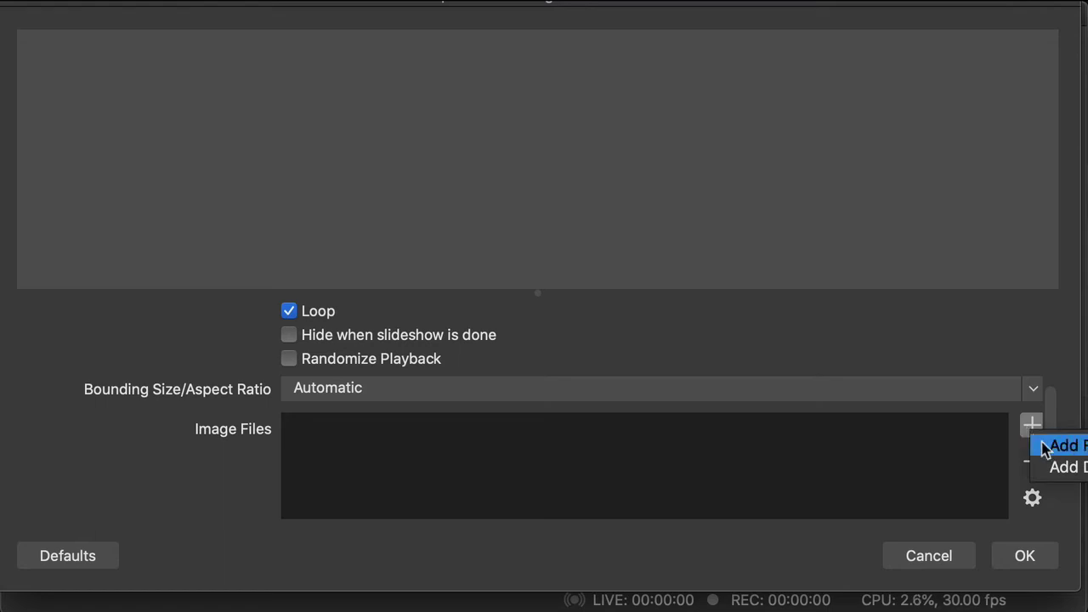
left_click(1059, 446)
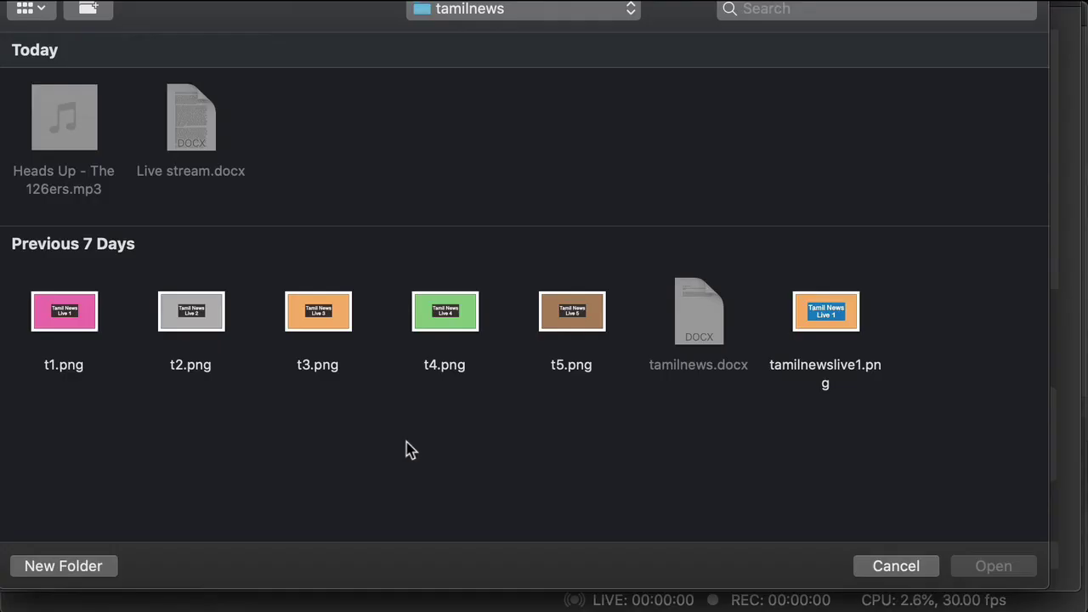
left_click(83, 324)
left_click(207, 323, "shift")
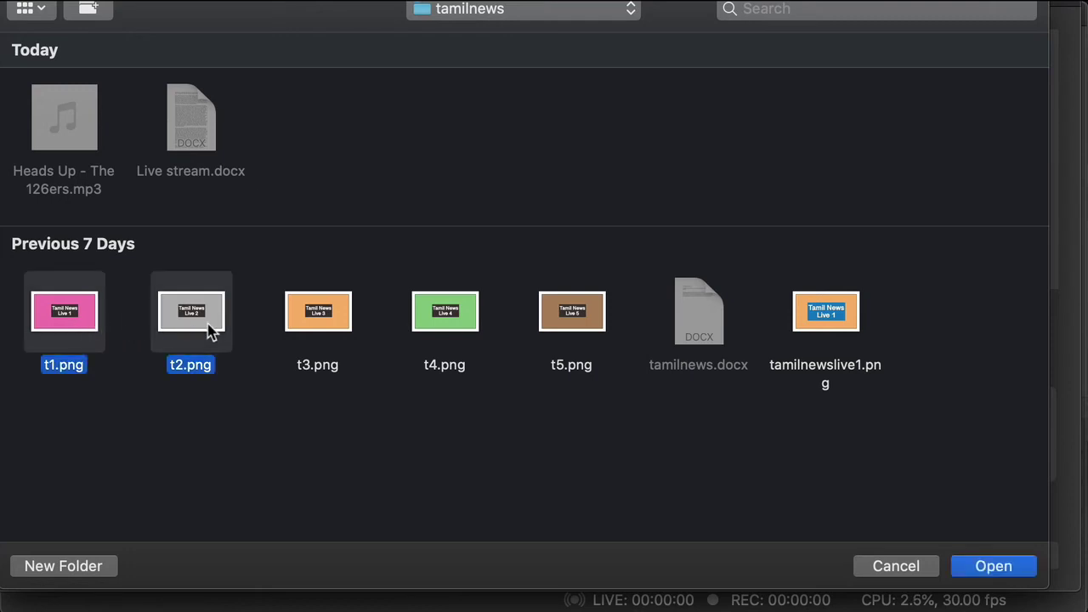
left_click(313, 323, "shift")
left_click(459, 319, "shift")
left_click(600, 325, "shift")
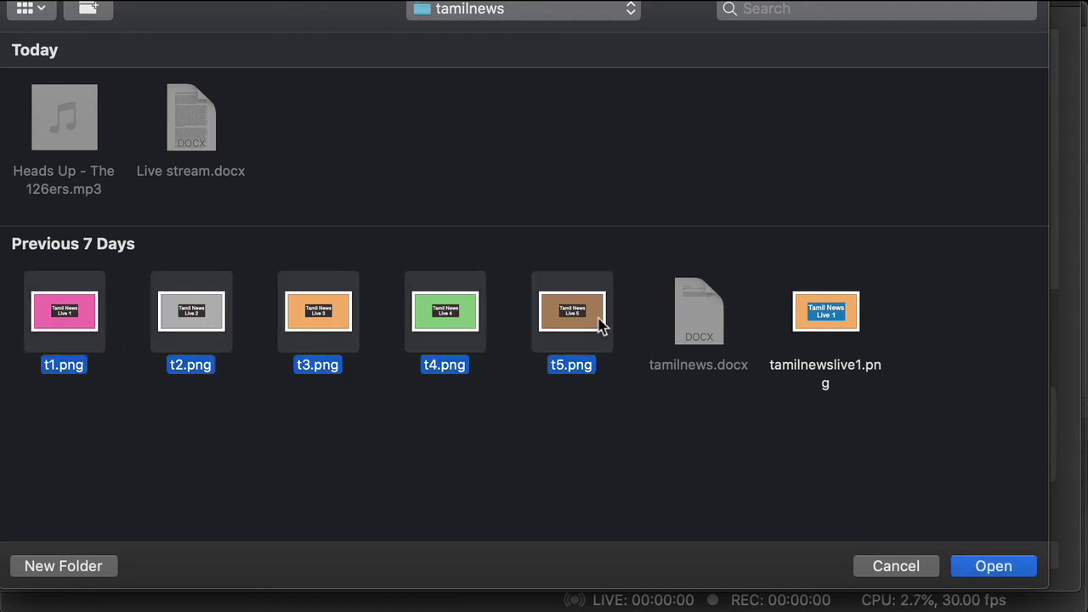
left_click(972, 567)
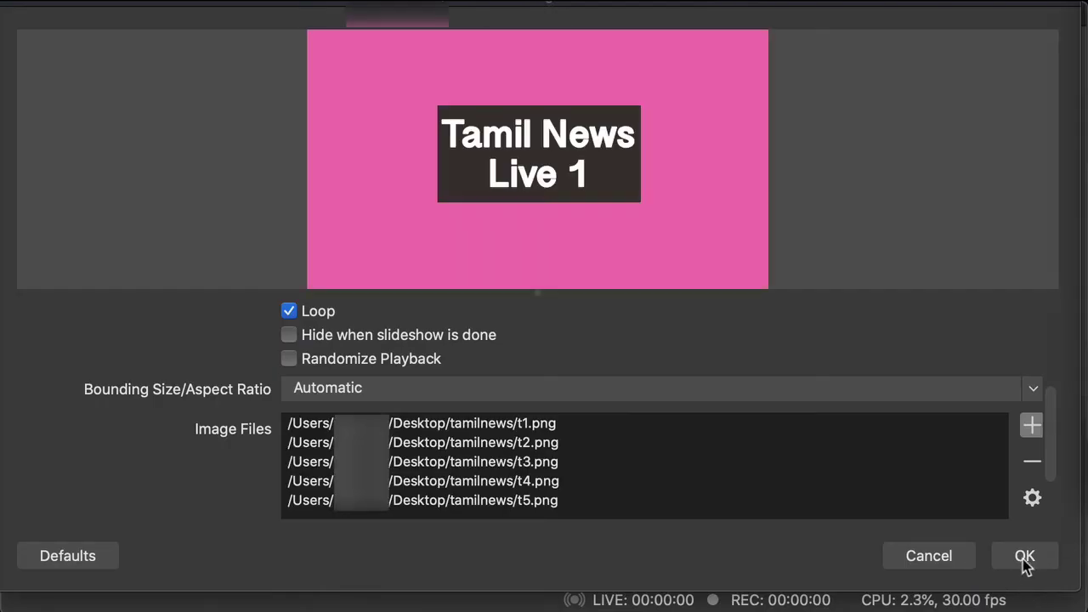
left_click(1010, 560)
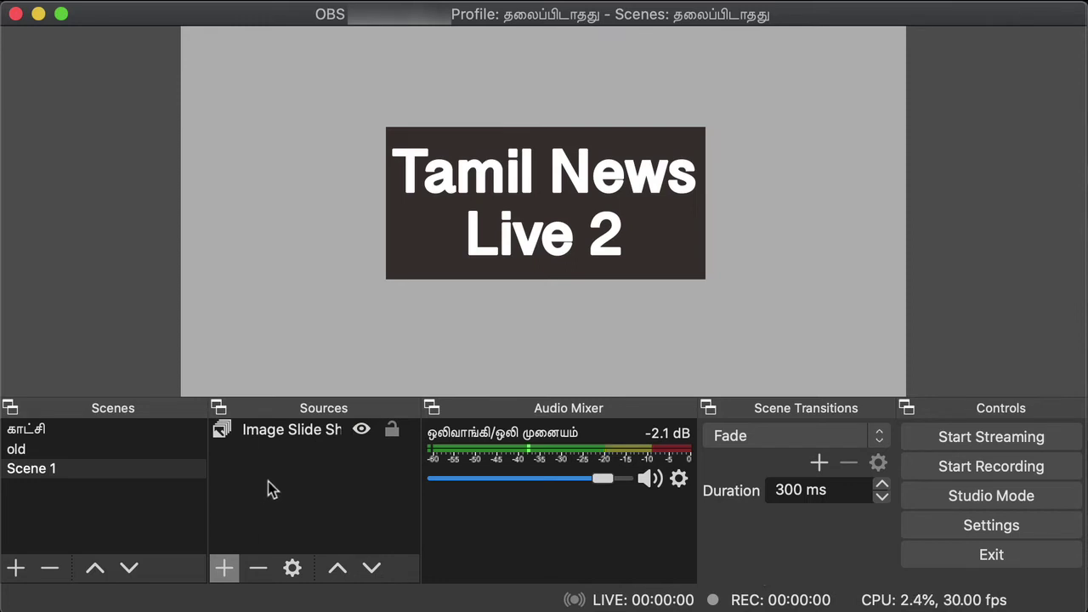
- Hide Image Slide Show 1 and add a new source named Media Source 1
left_click(362, 431)
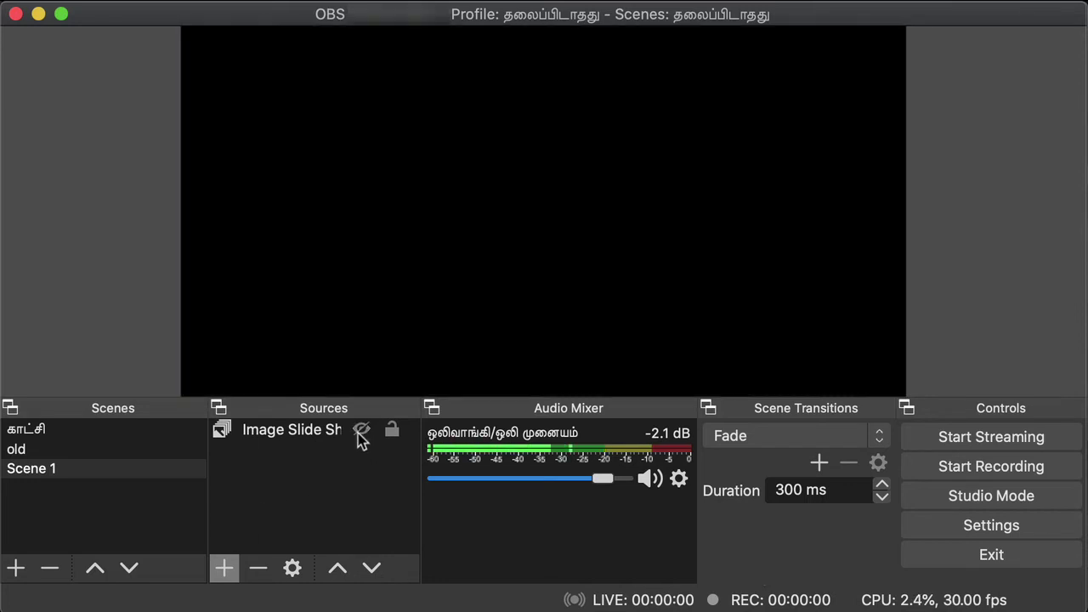
left_click(224, 571)
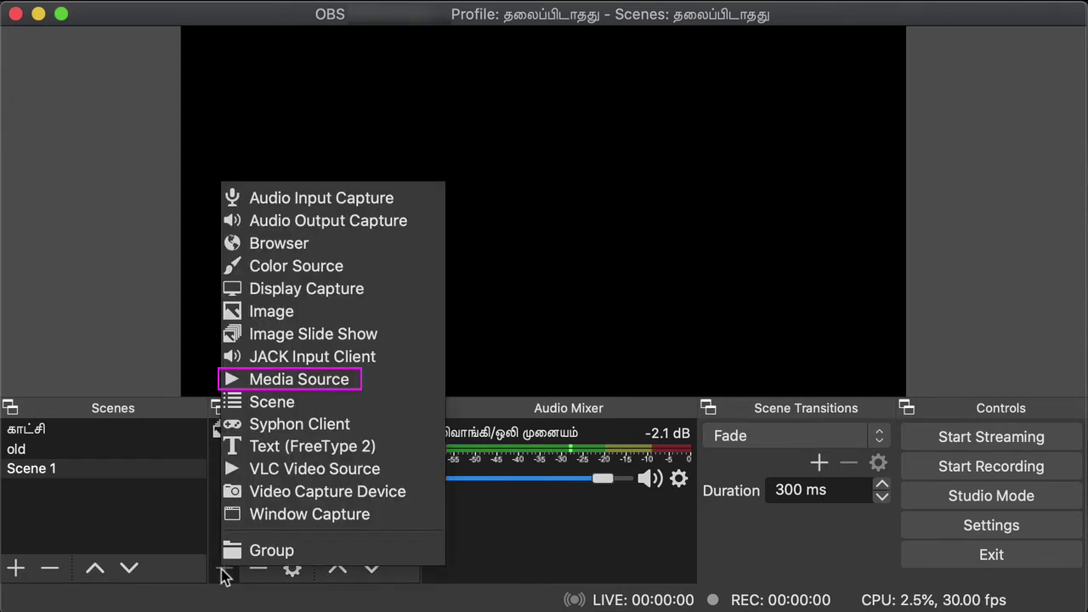
left_click(298, 381)
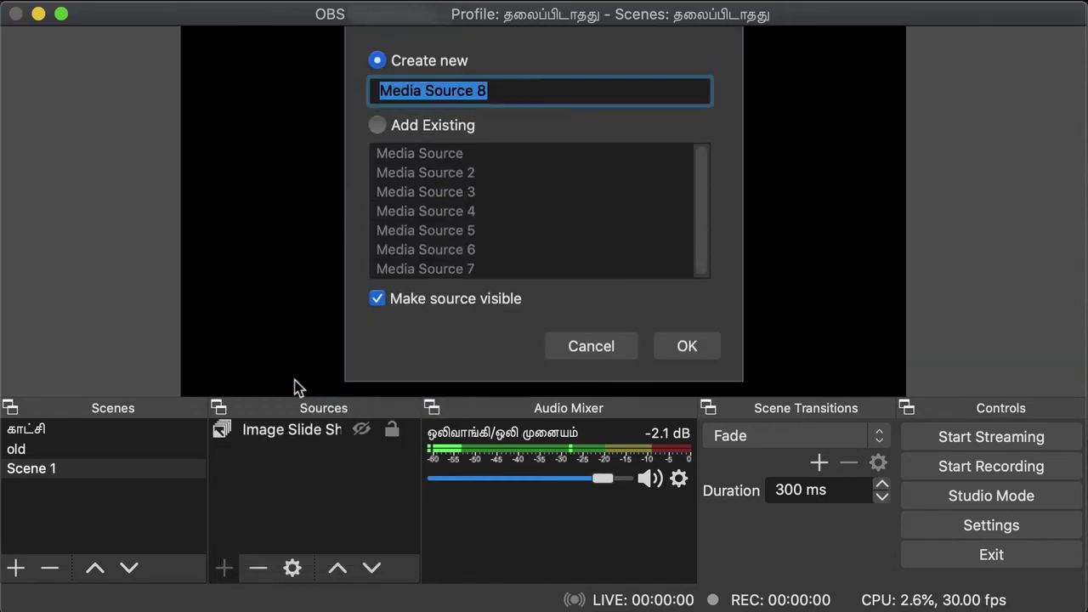
left_click(493, 91)
key("BackSpace")
type("1")
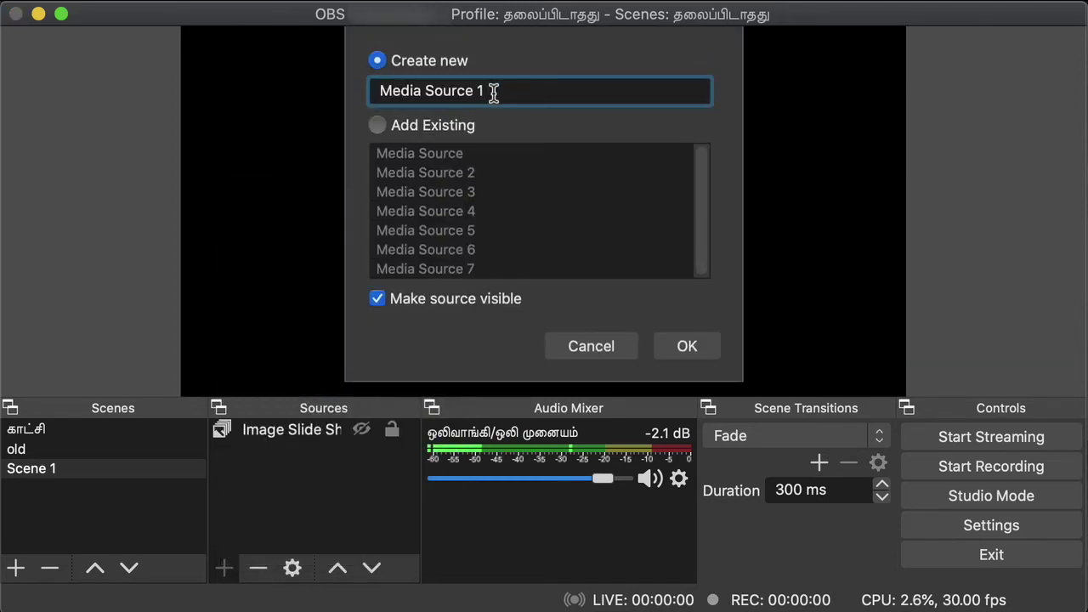
left_click(683, 352)
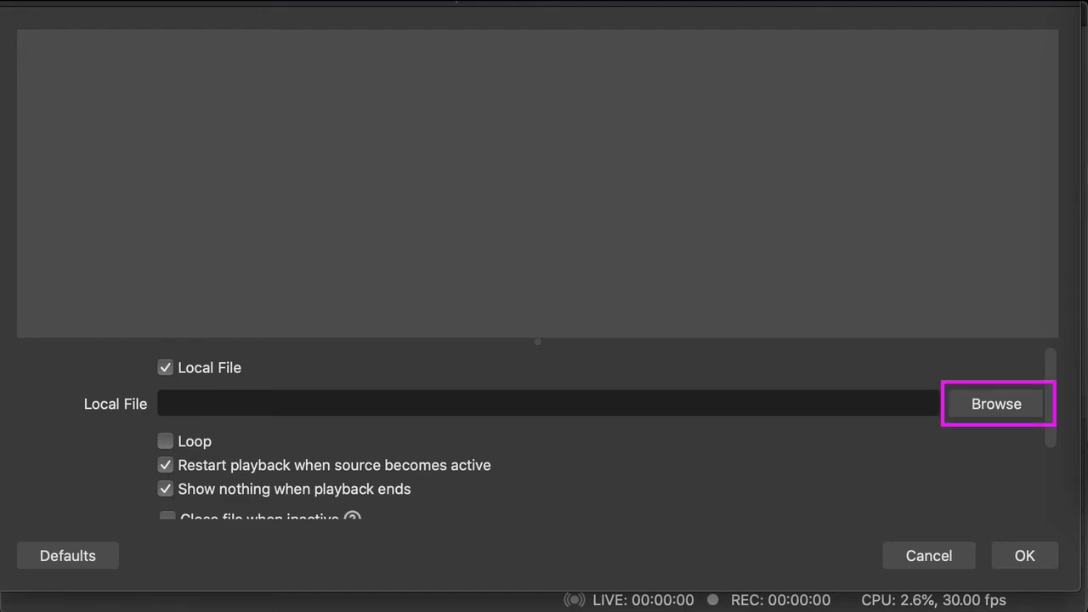
- Load the local file Heads Up - The 126ers.mp3 into Media Source 1
left_click(973, 408)
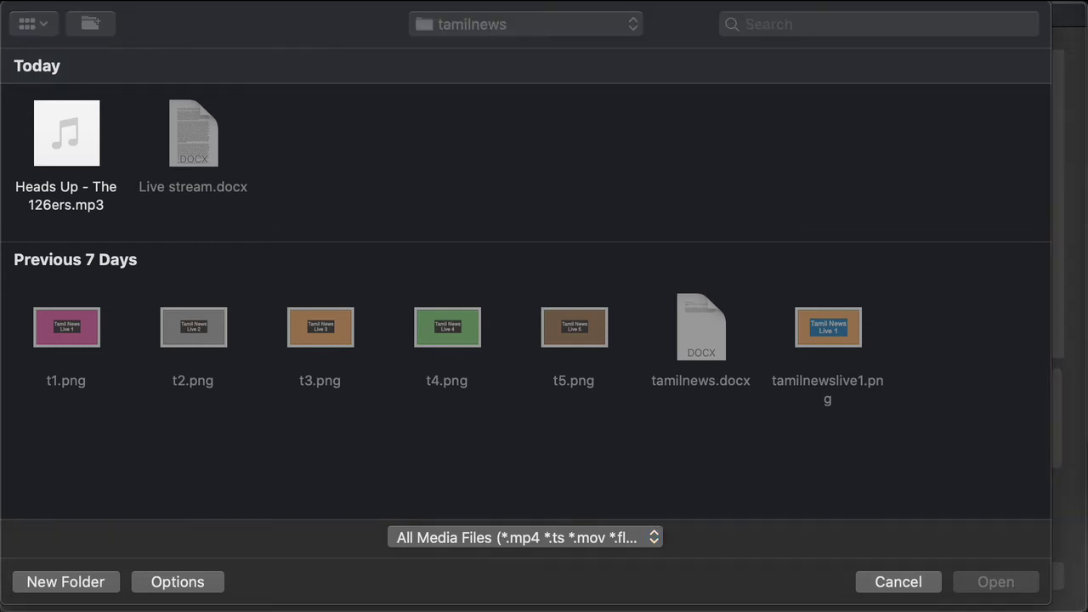
left_click(53, 202)
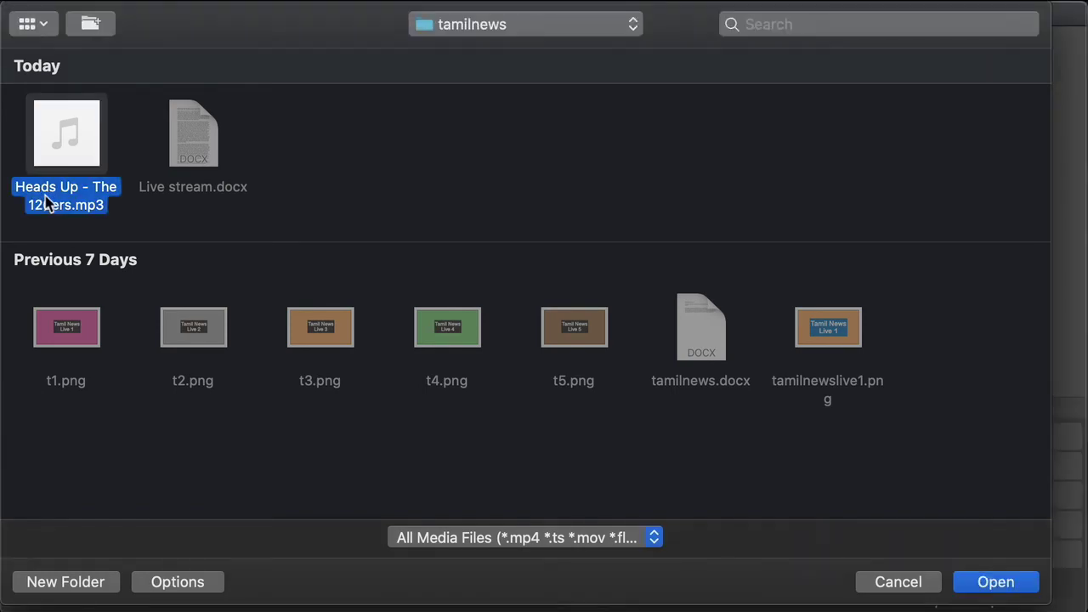
left_click(987, 584)
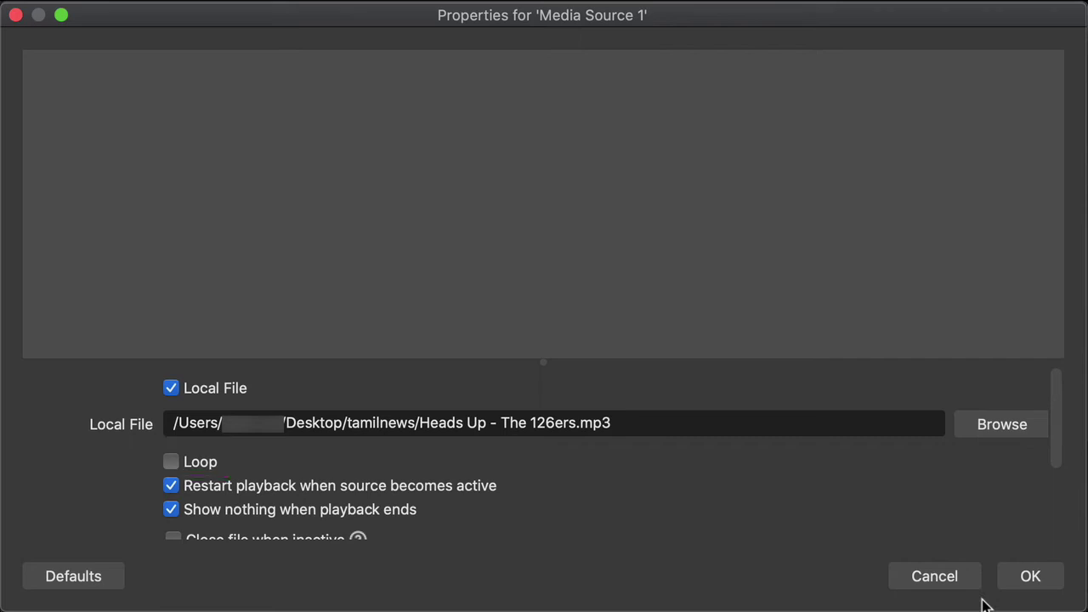
left_click(1017, 583)
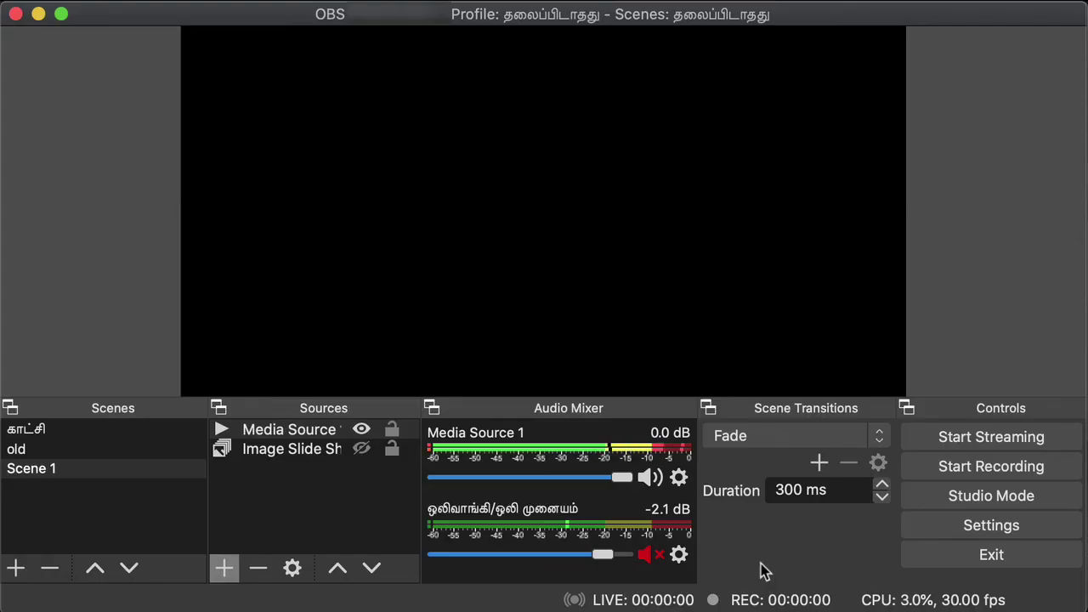
- Hide Media Source 1 and add a source named Video Capture Device 1
left_click(363, 432)
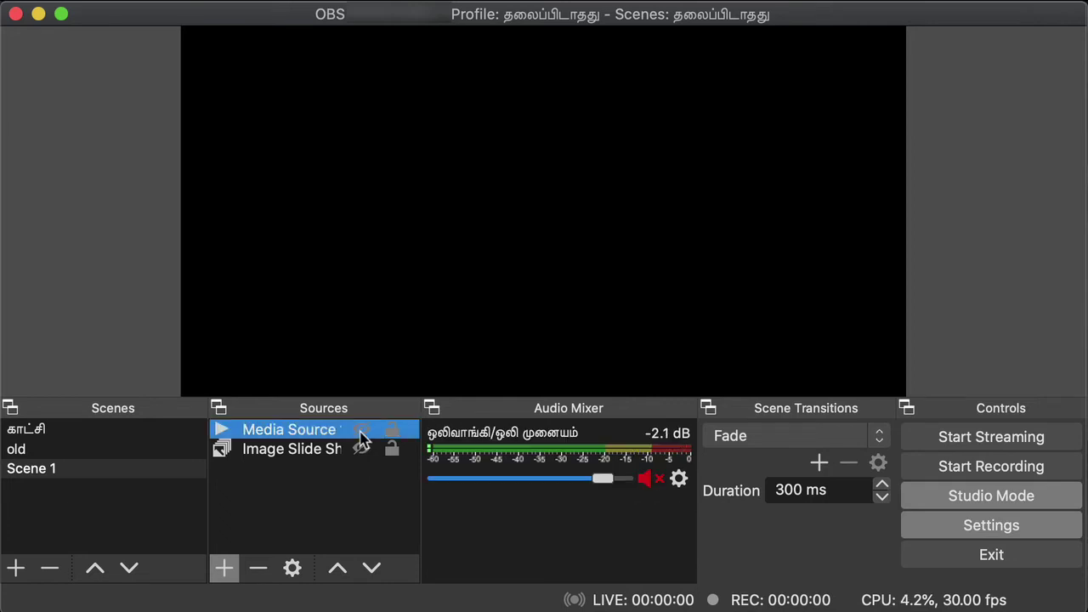
left_click(224, 570)
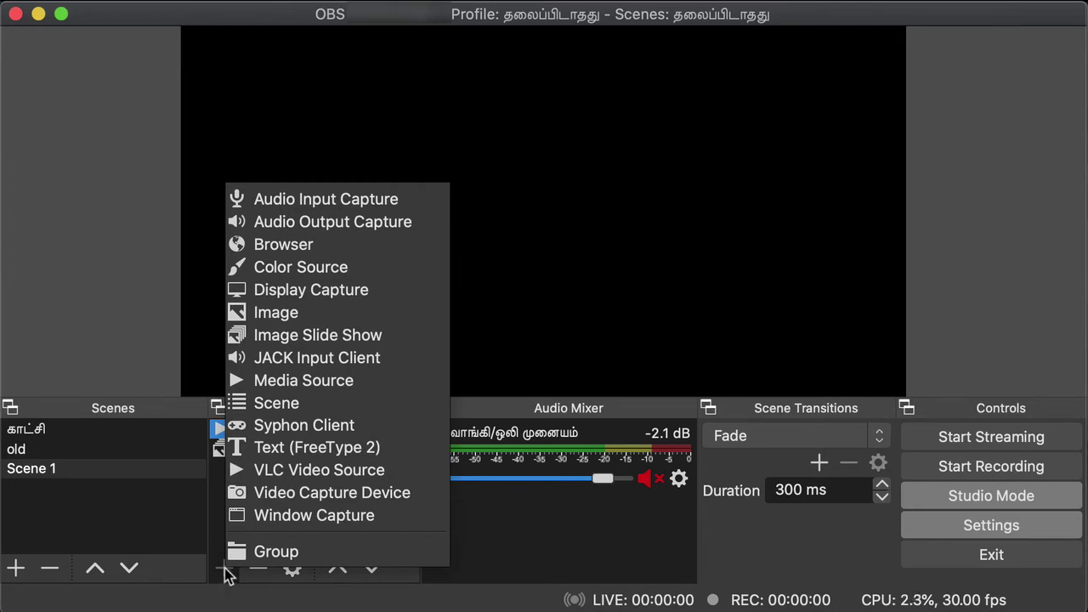
left_click(317, 496)
left_click(547, 97)
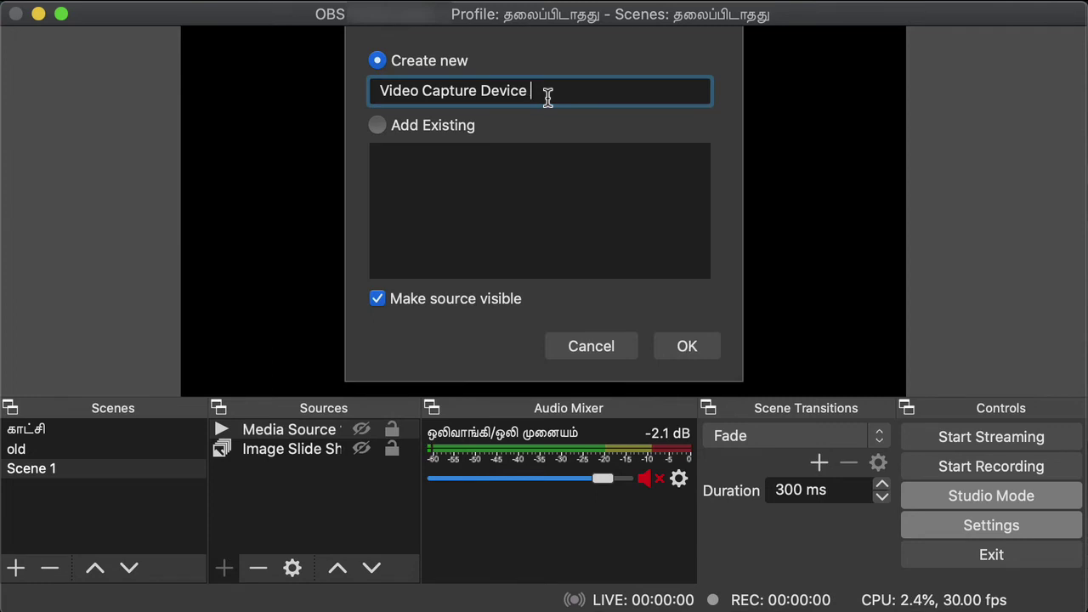
type("1")
left_click(670, 350)
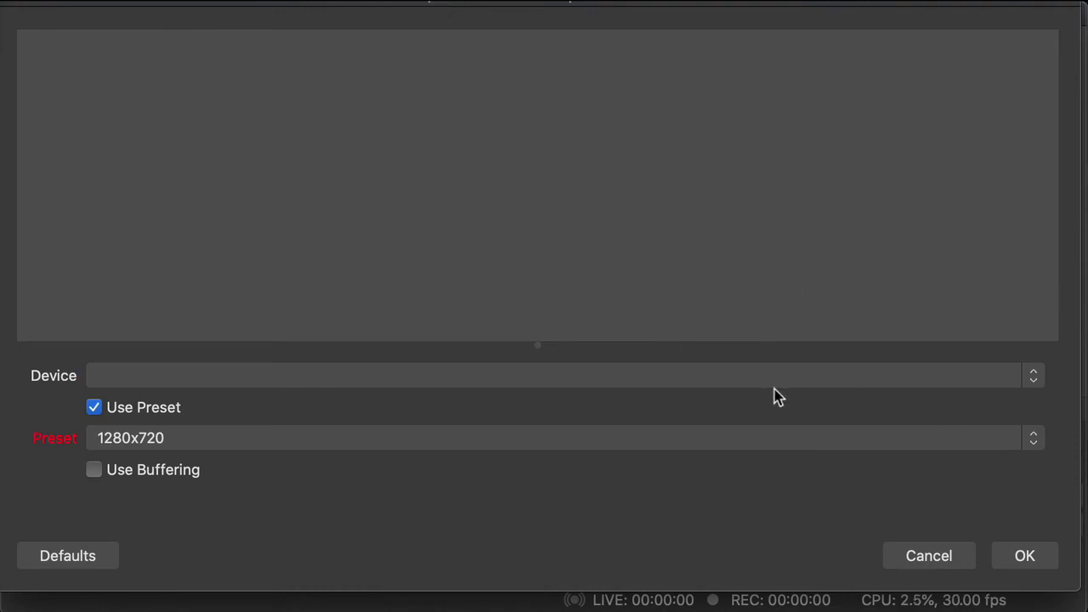
- Use HD Camera (Built-in) as the capture device, then hide the camera source
left_click(804, 384)
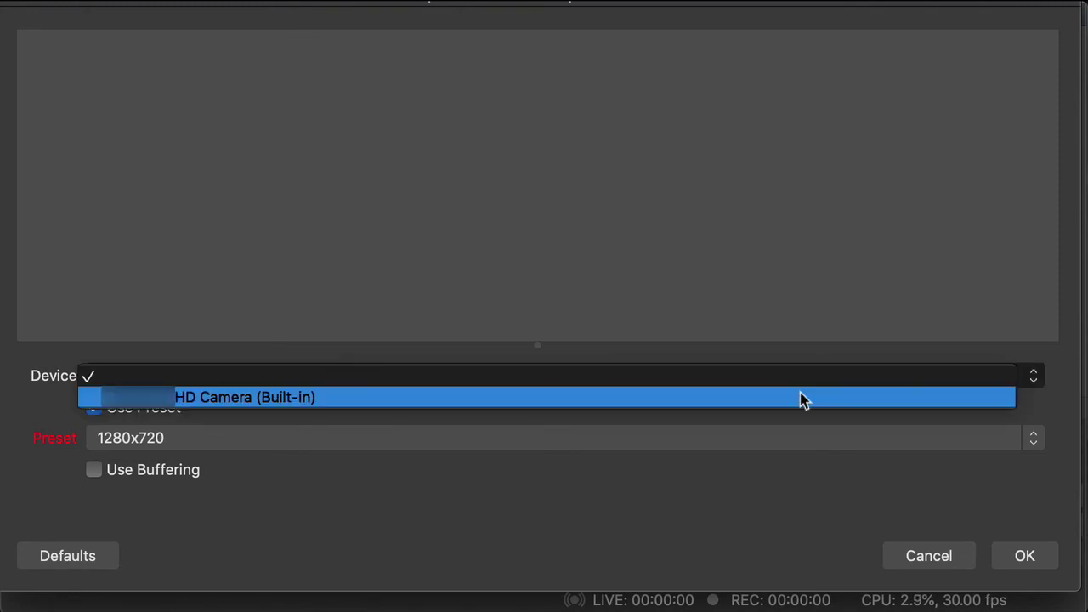
left_click(803, 397)
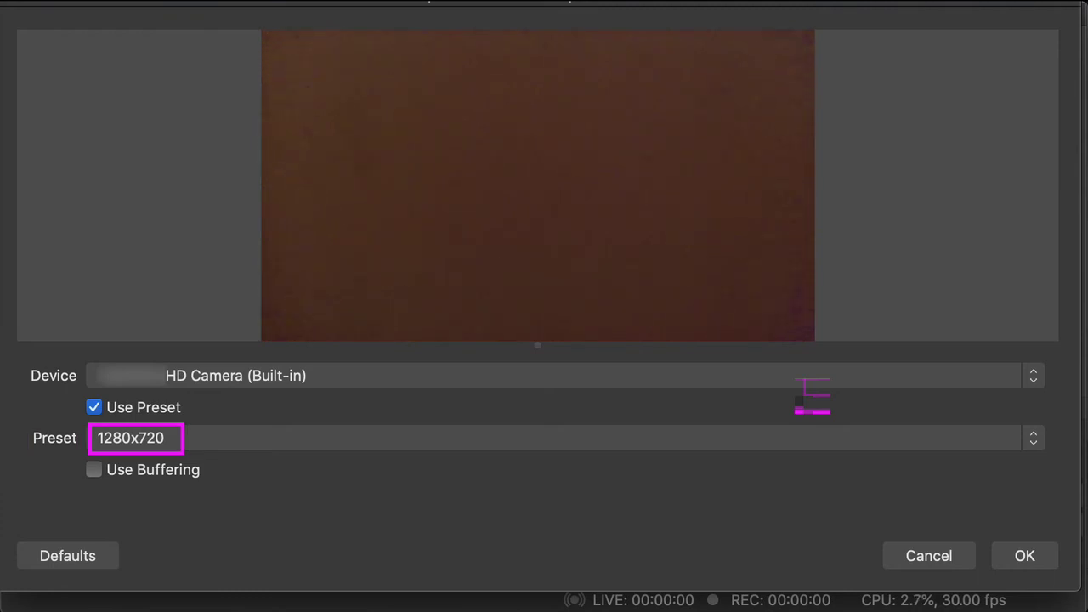
left_click(1005, 565)
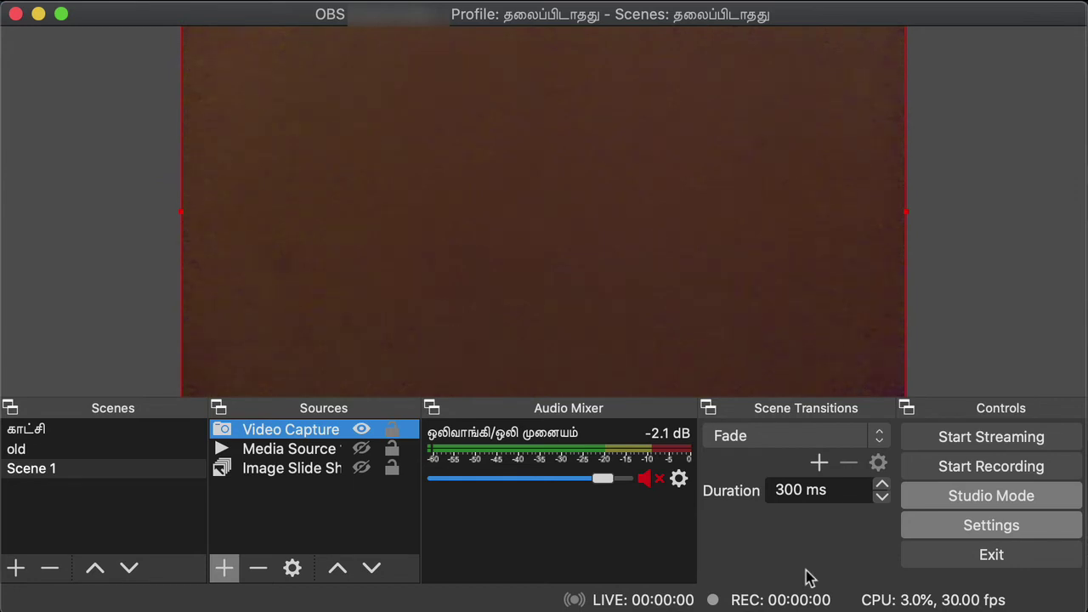
left_click(1017, 267)
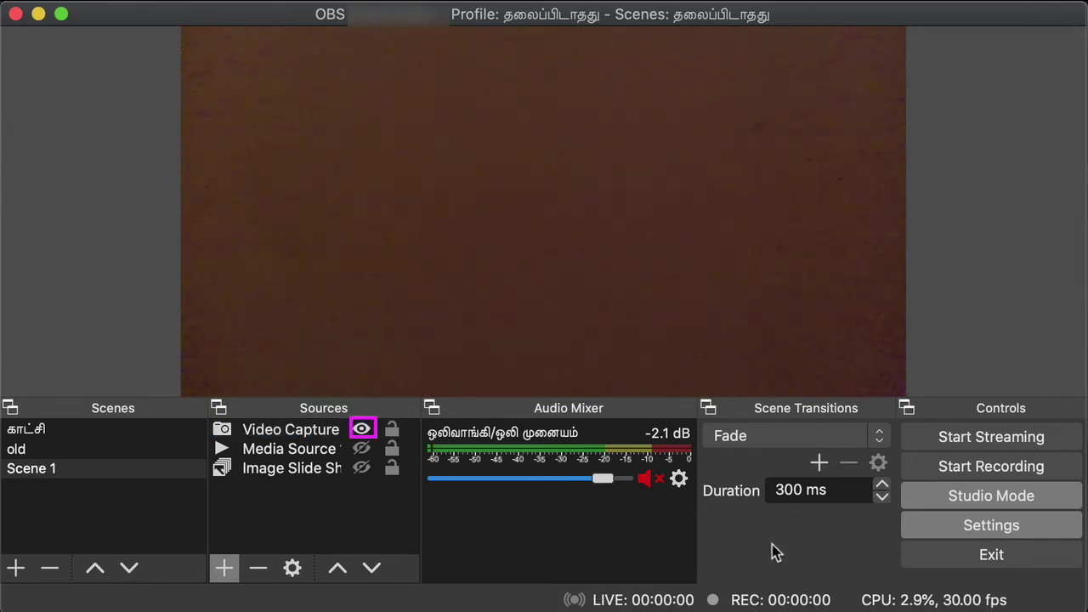
left_click(362, 430)
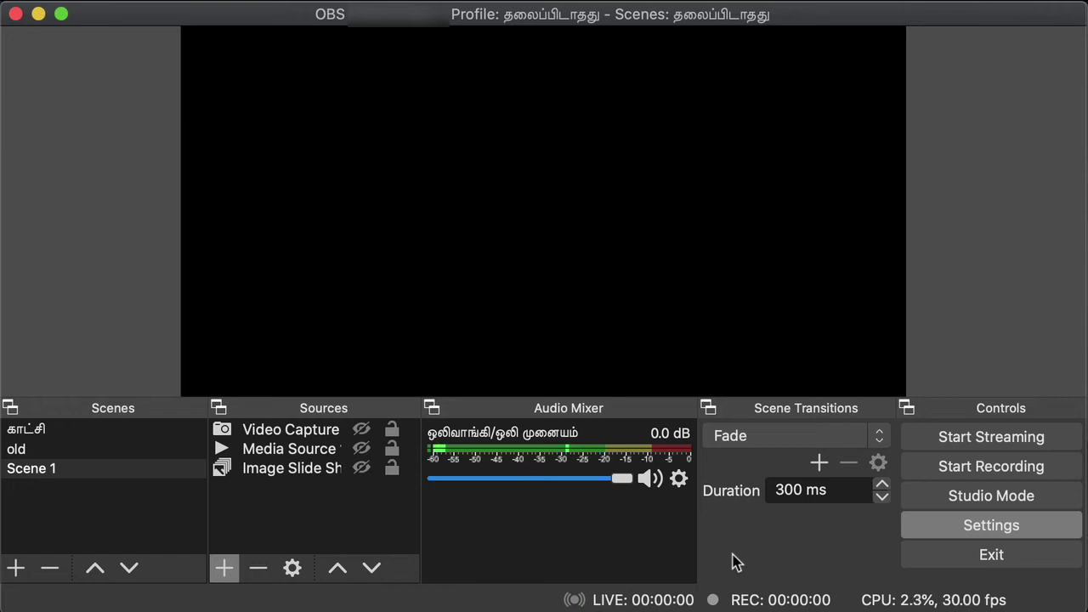
- Open the microphone's audio filters and add a Compressor filter with its default name
left_click(678, 478)
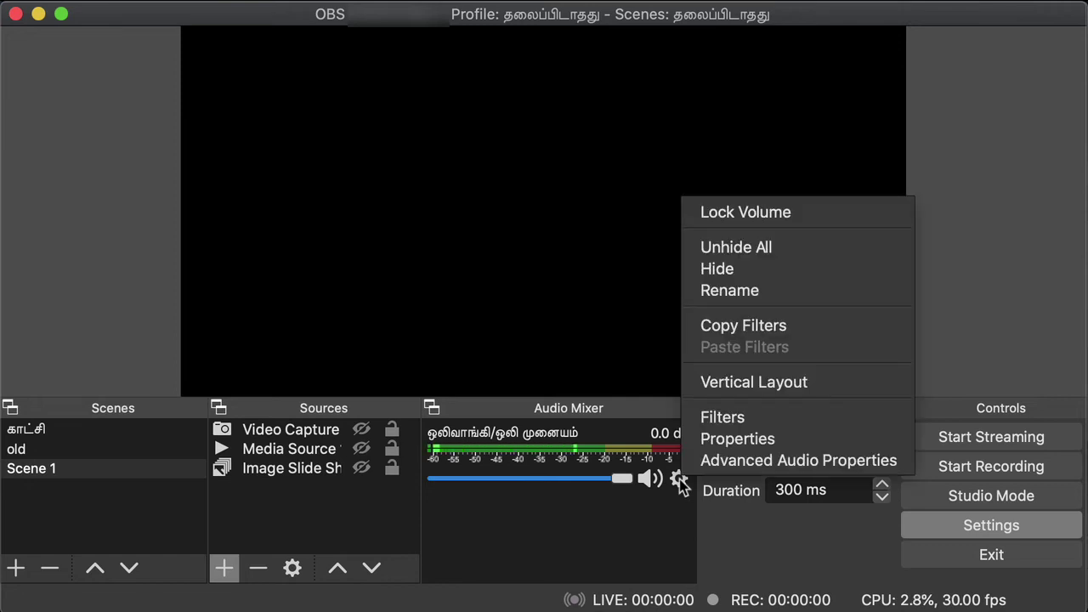
left_click(744, 418)
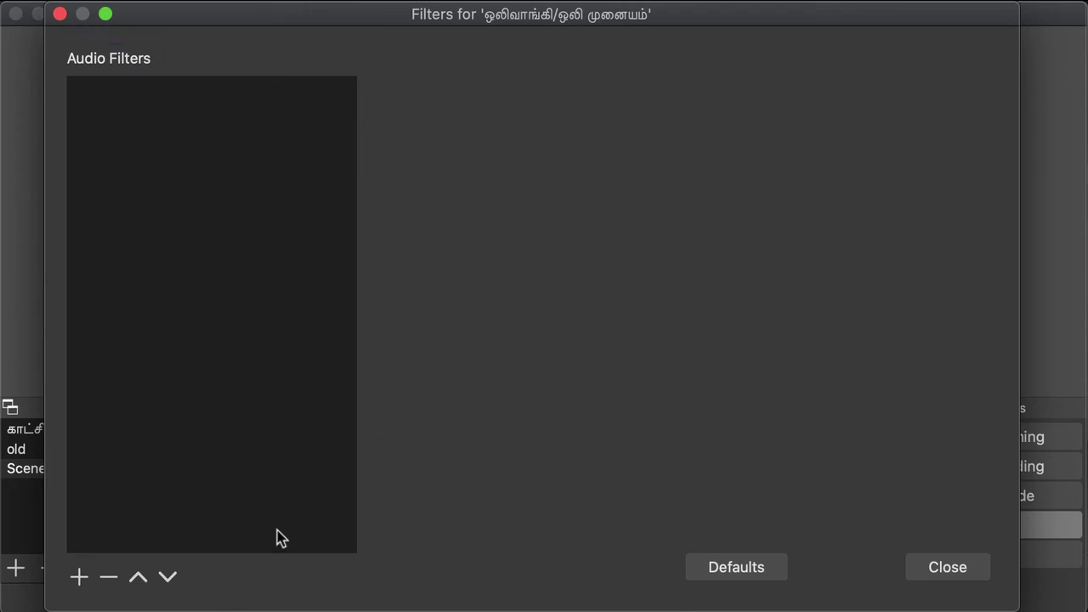
left_click(79, 578)
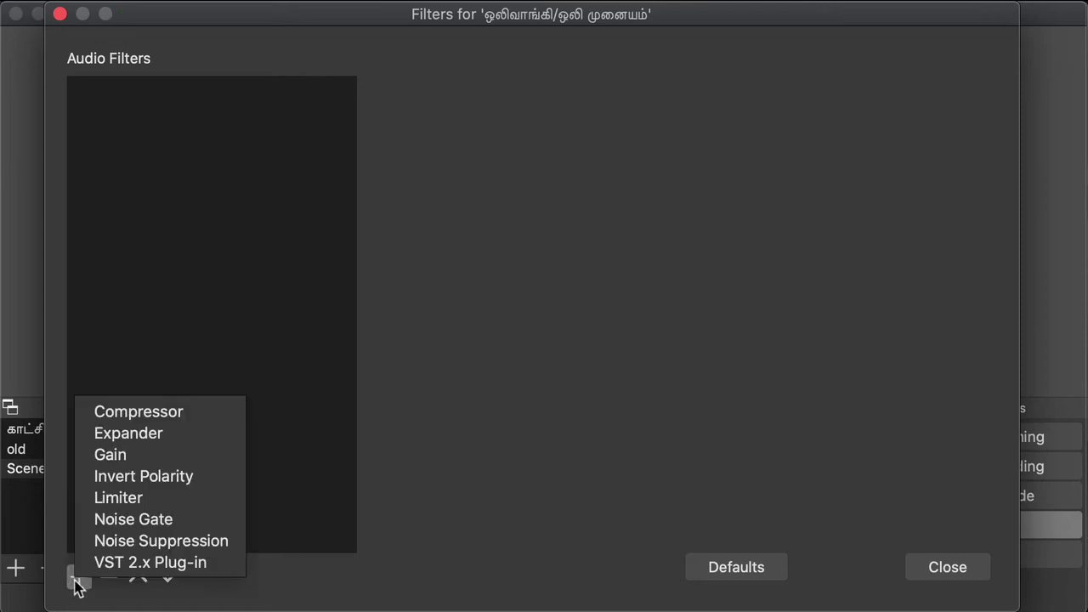
left_click(151, 413)
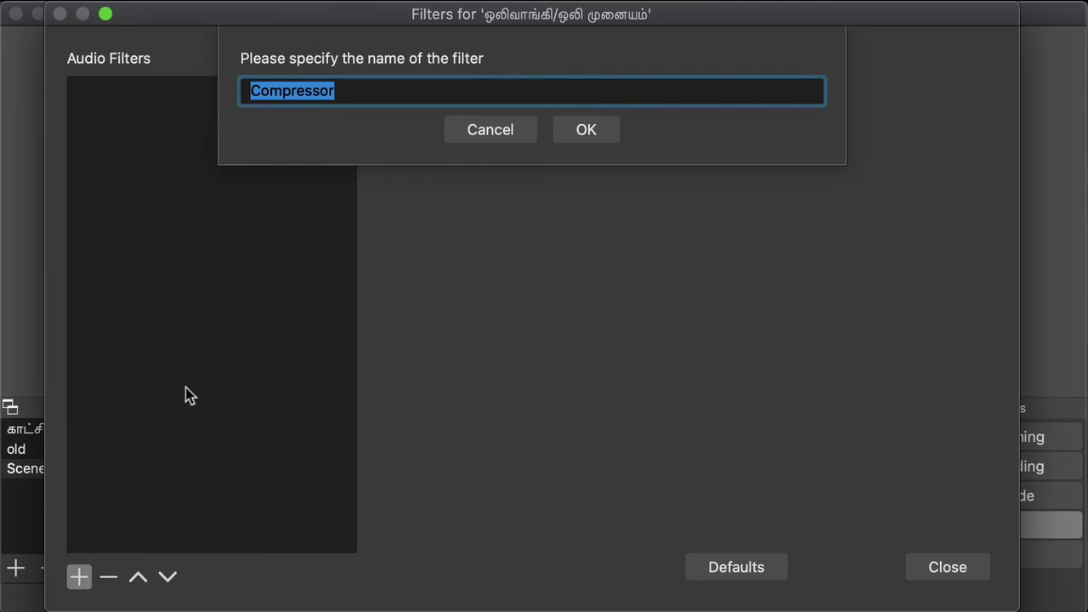
left_click(575, 136)
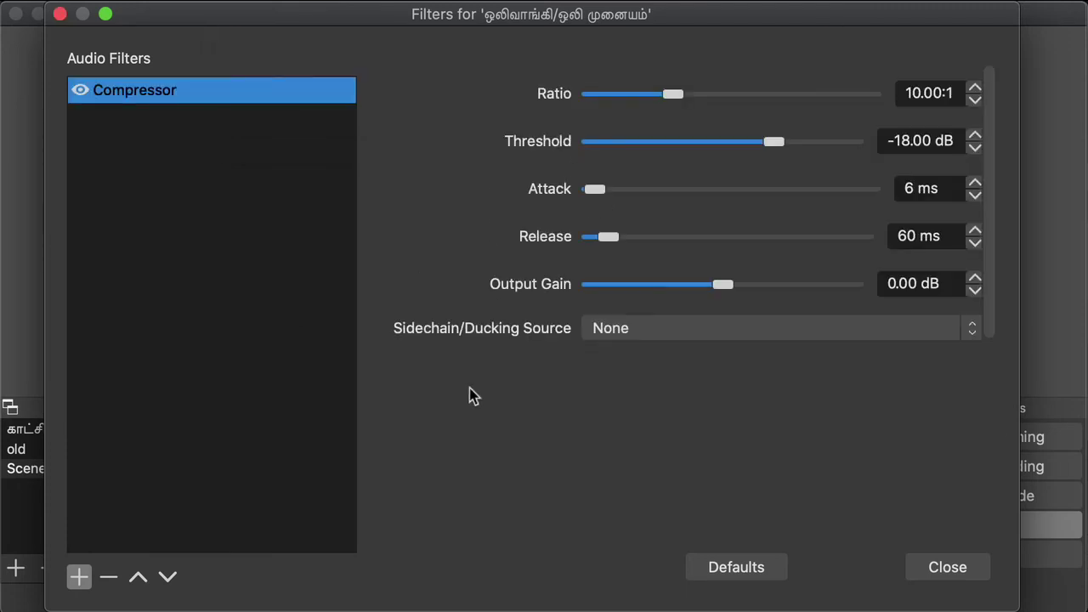
- Add Noise Gate and Noise Suppression (-30 dB) filters, then close the filters window
left_click(79, 578)
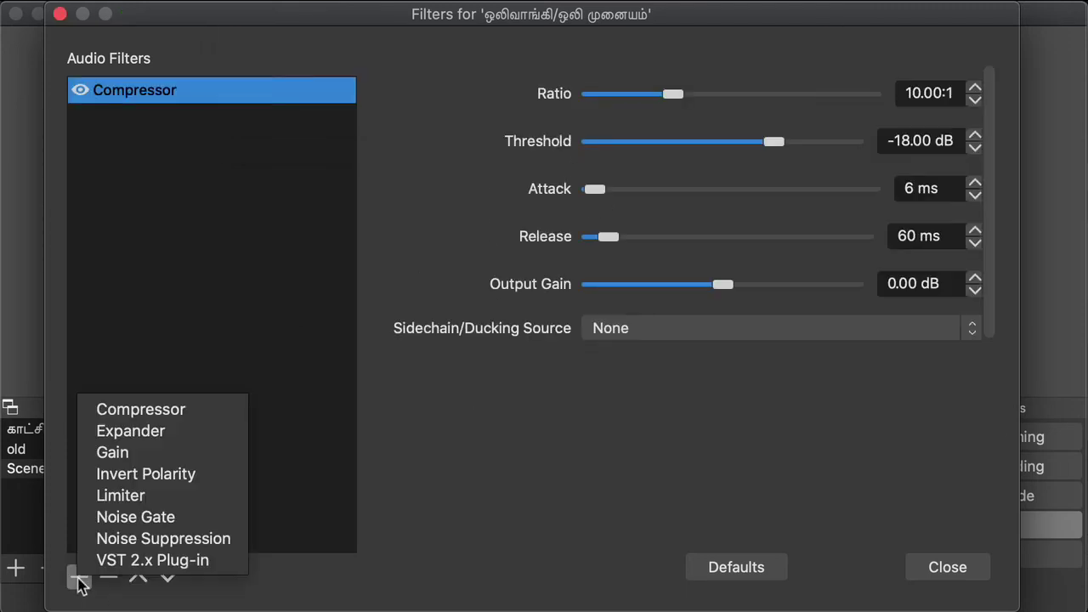
left_click(167, 516)
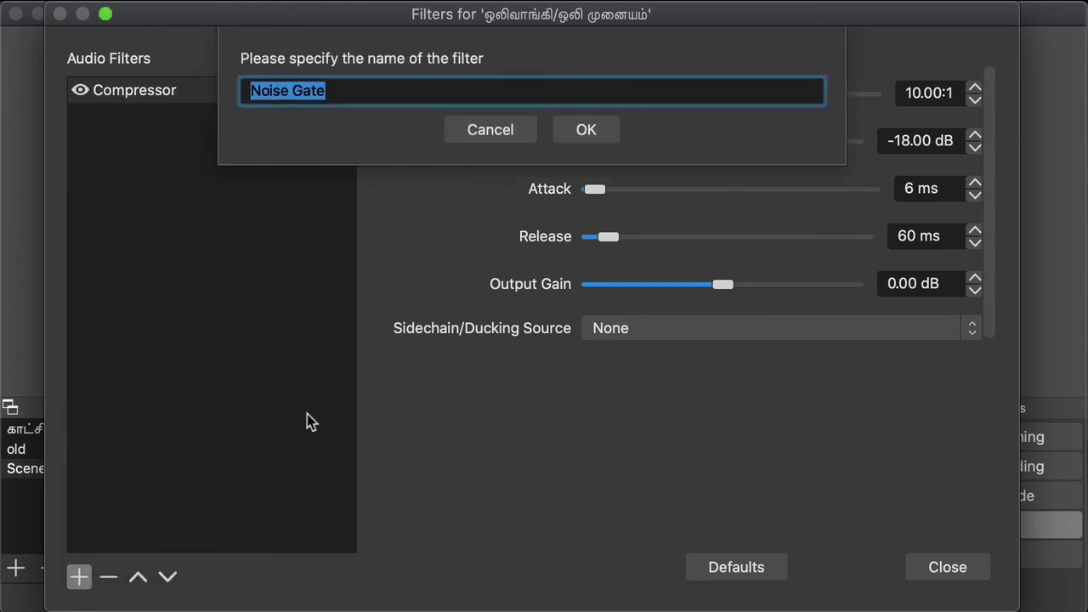
left_click(578, 144)
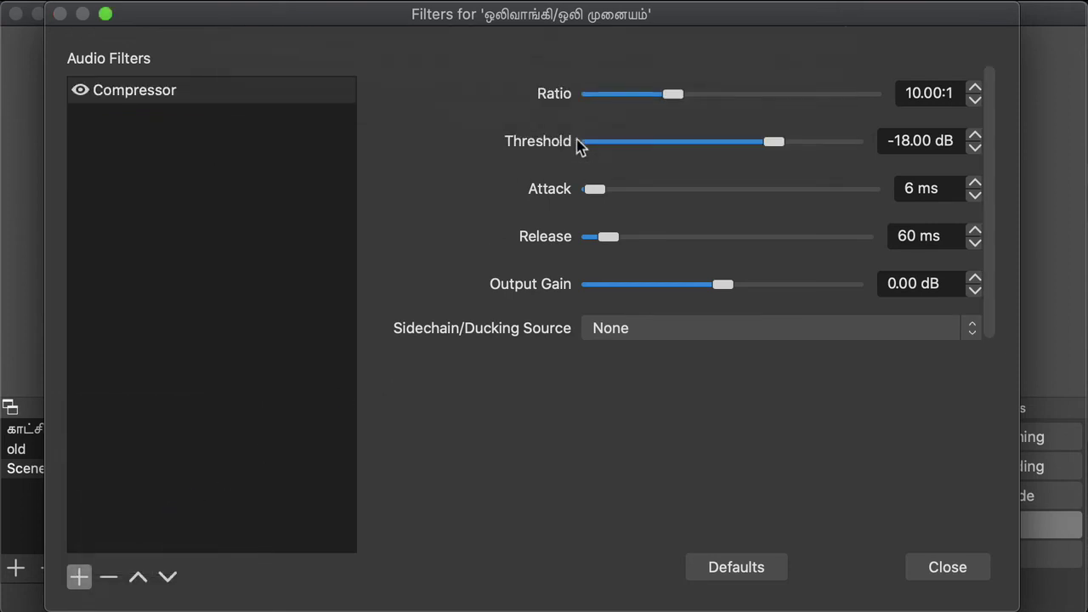
left_click(80, 578)
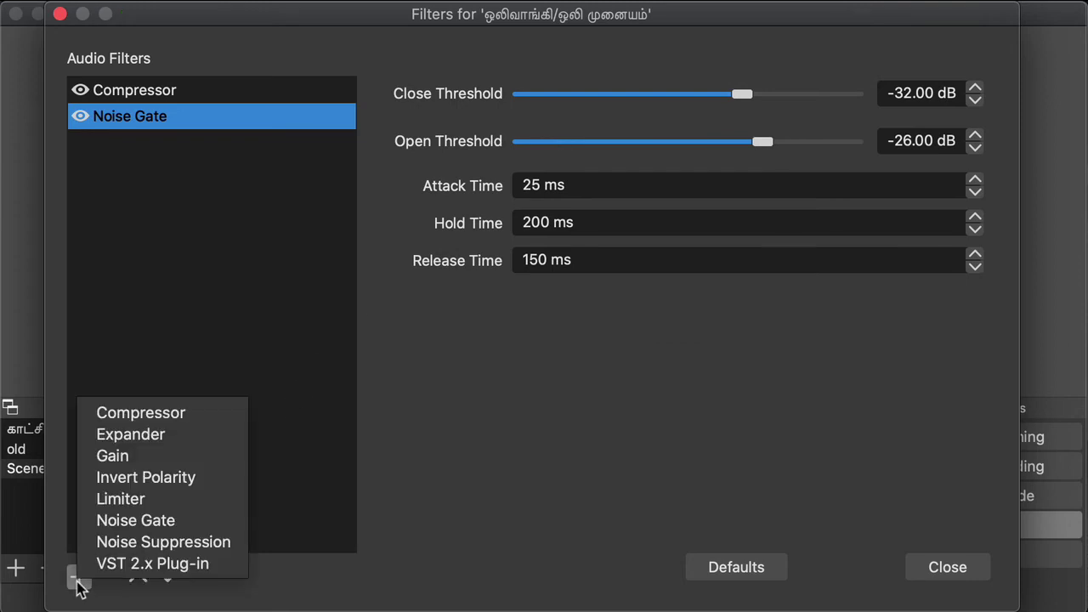
left_click(149, 545)
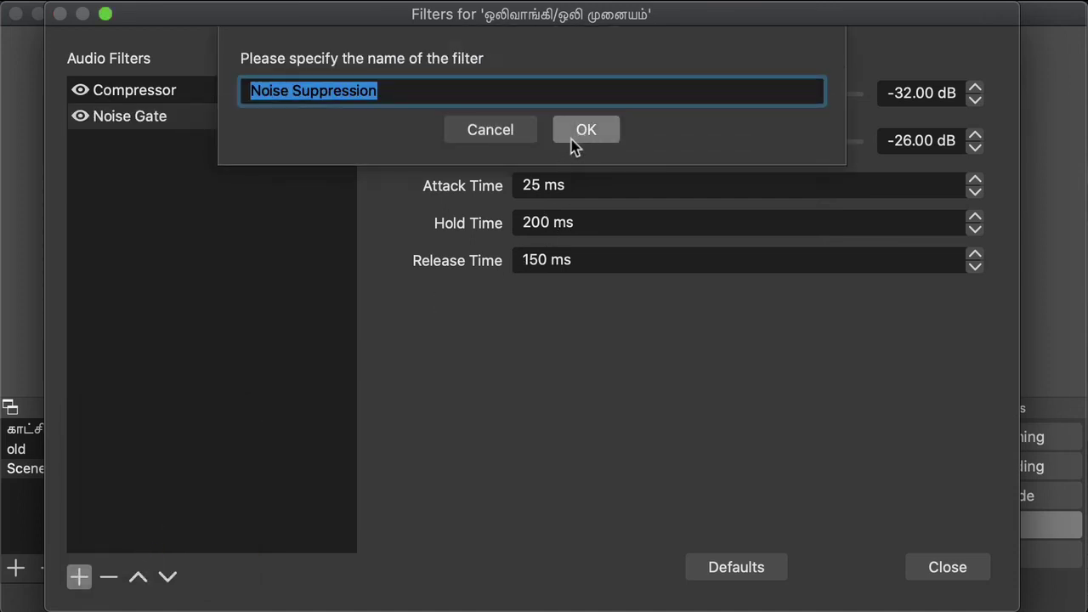
left_click(571, 138)
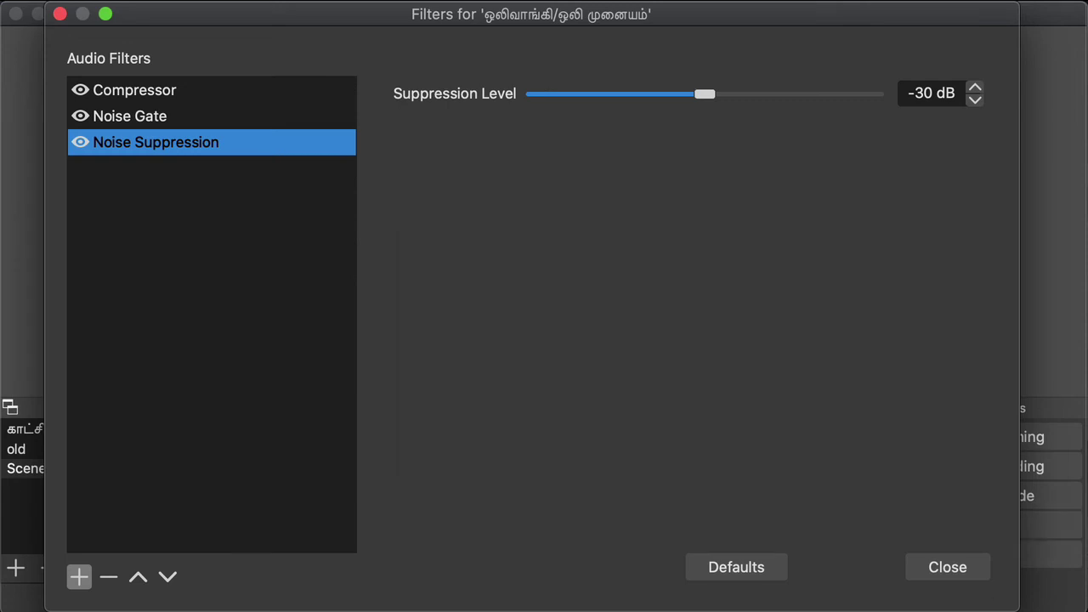
left_click(923, 575)
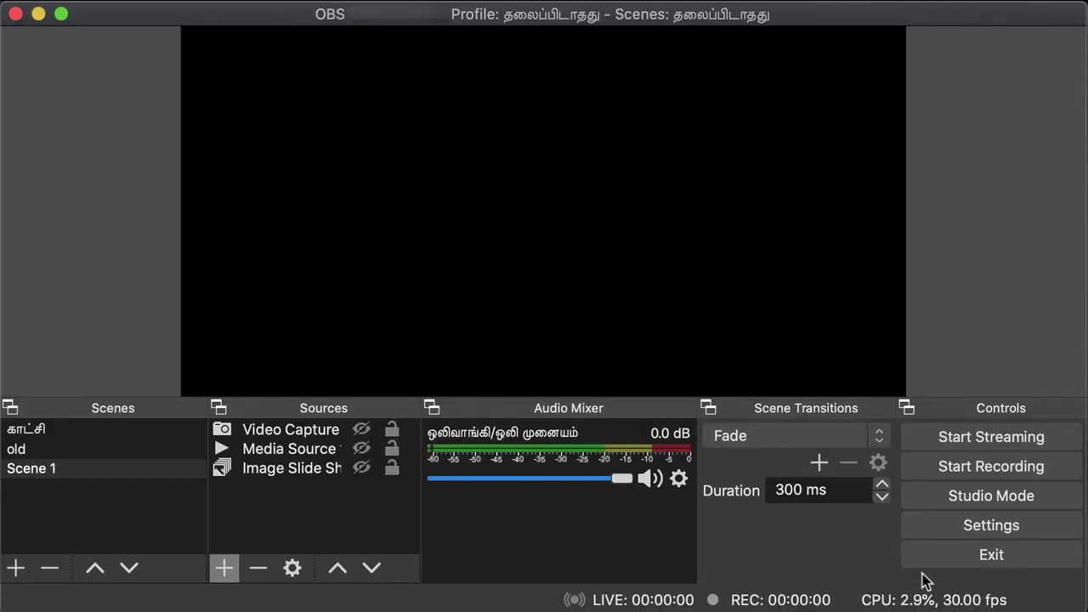
- Lower the microphone slider in the Audio Mixer from 0.0 dB to -2.1 dB
left_click(615, 481)
mouse_move(614, 481)
left_mouse_down()
mouse_move(586, 481)
mouse_move(602, 481)
left_mouse_up()
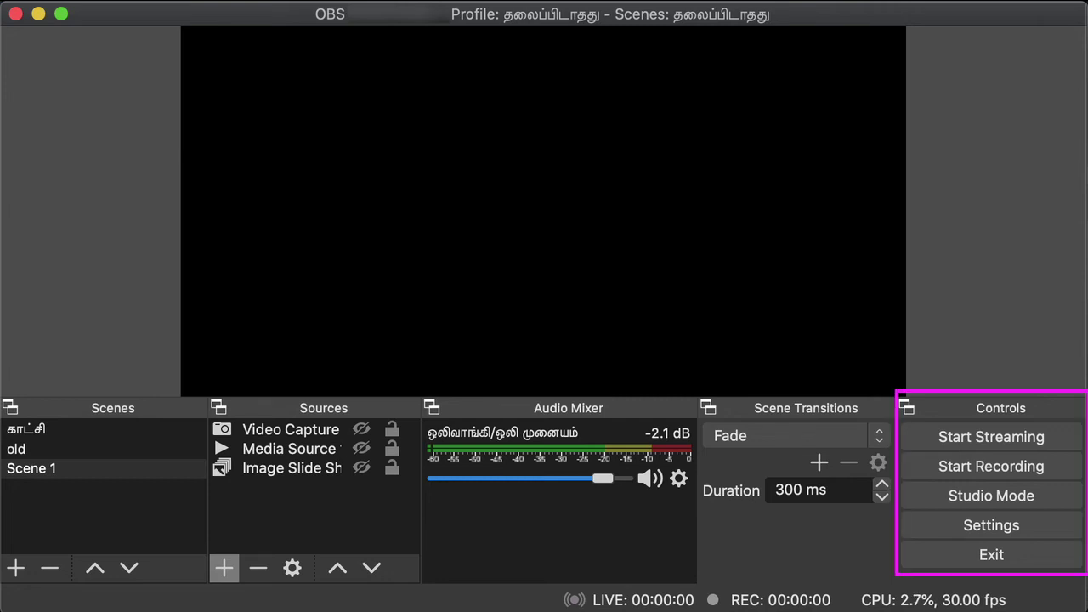
- Open Settings, browse the General Language list, then go to the Stream page showing Custom service
left_click(976, 527)
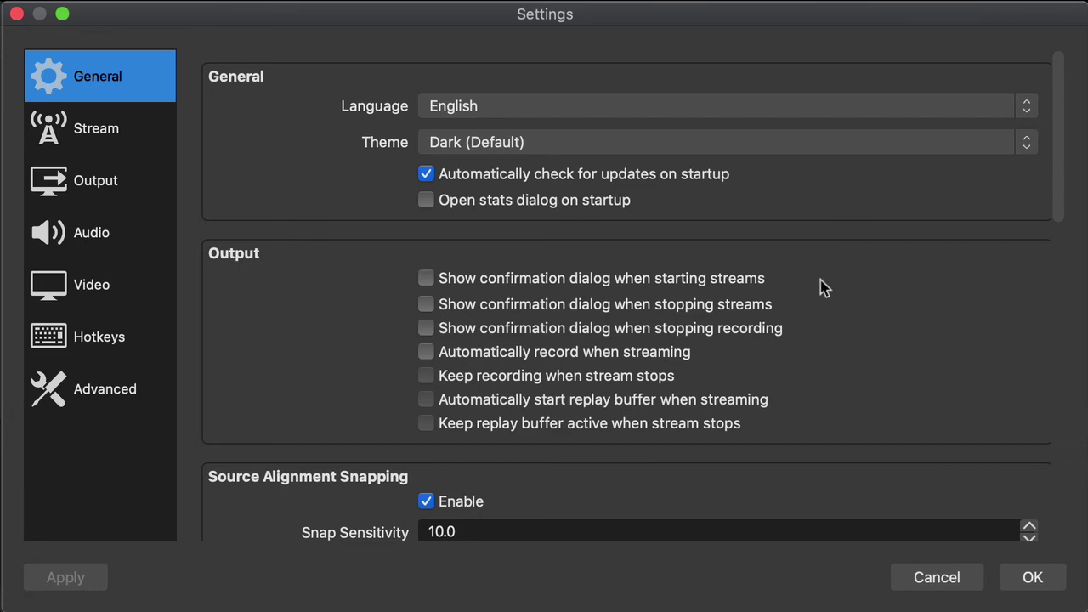
left_click(621, 109)
scroll(510, 586, "down", 5)
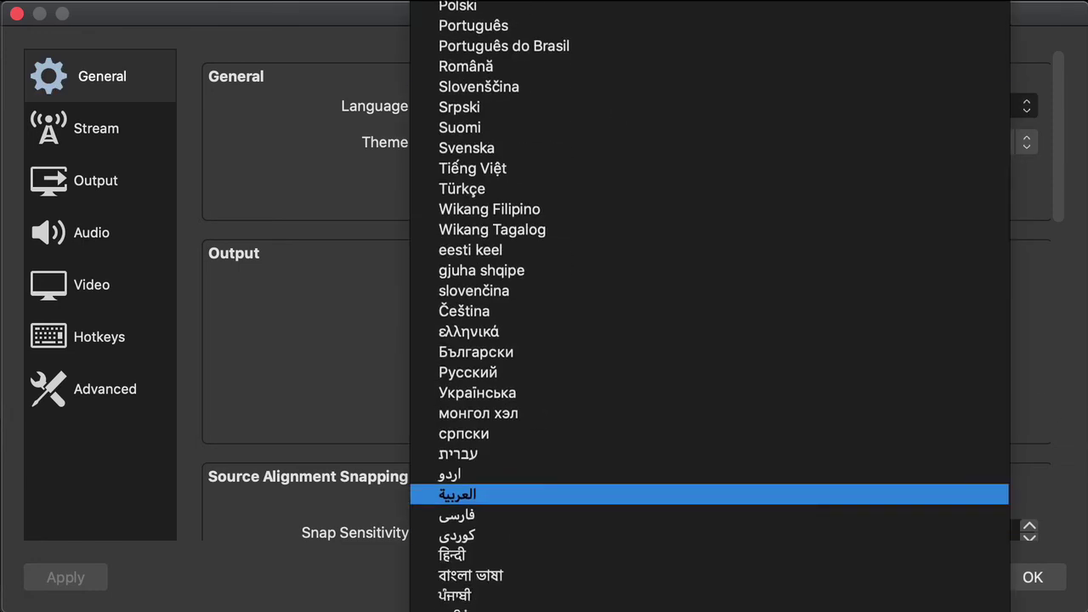
left_click(507, 607)
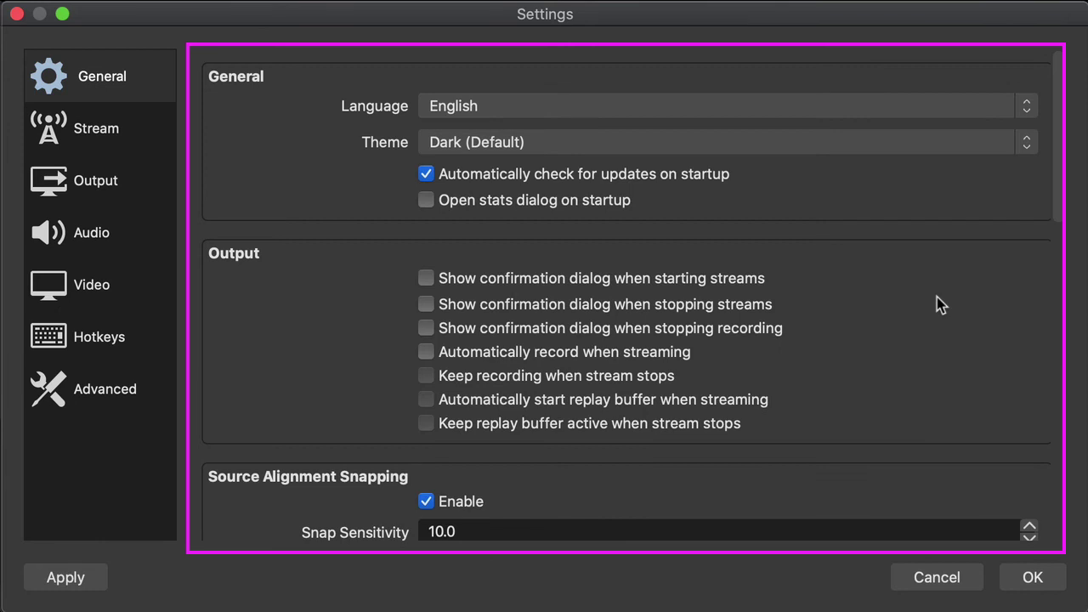
left_click(96, 134)
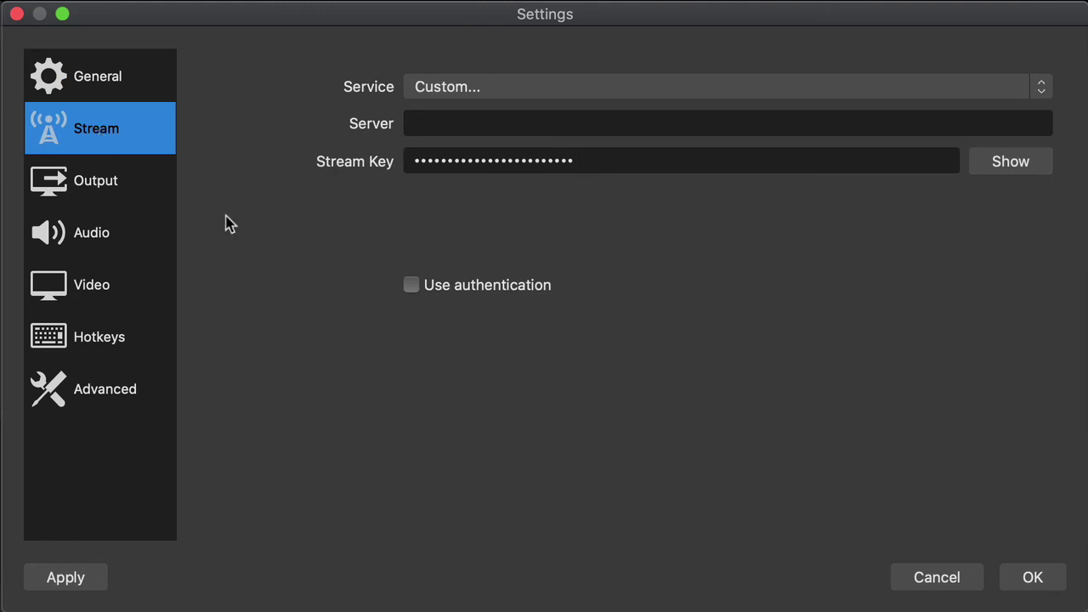
- Choose YouTube / YouTube Gaming as the streaming service in Settings > Stream
left_click(515, 95)
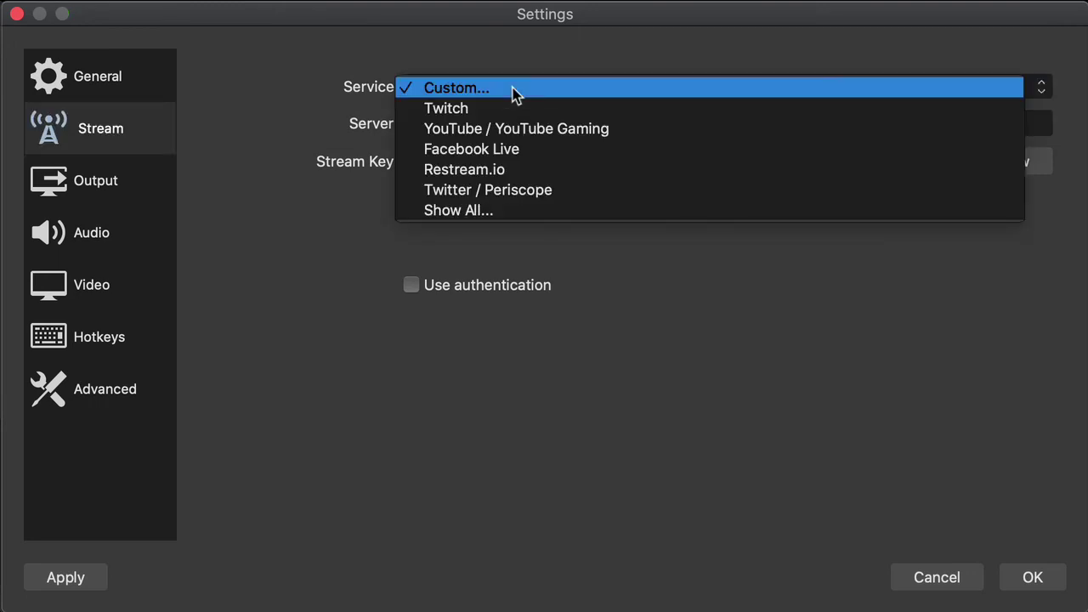
left_click(518, 133)
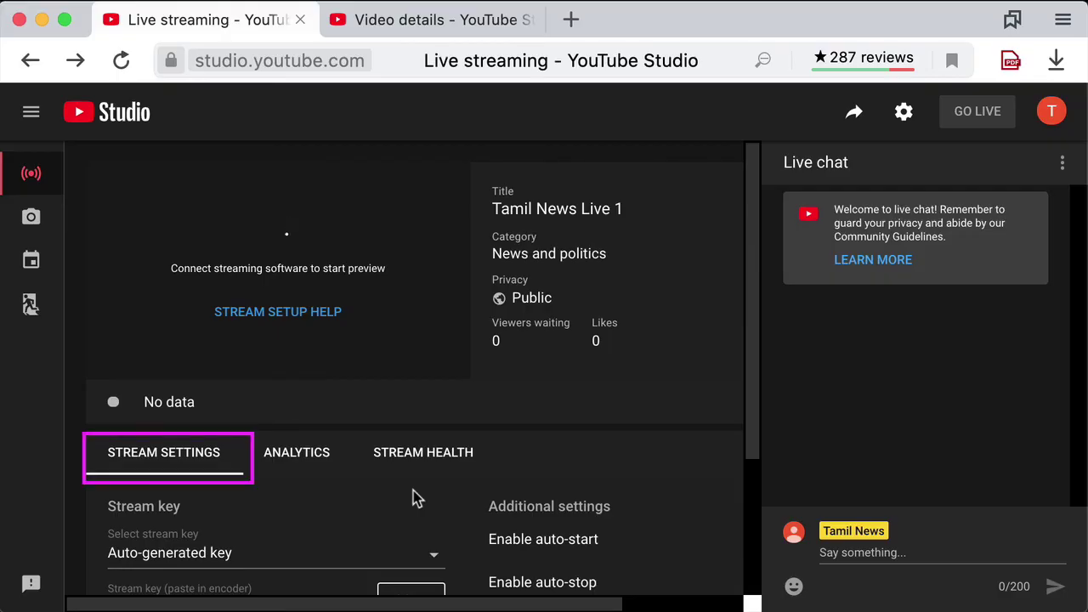
- Copy the auto-generated stream key from YouTube Studio's Stream settings section
scroll(413, 498, "down", 3)
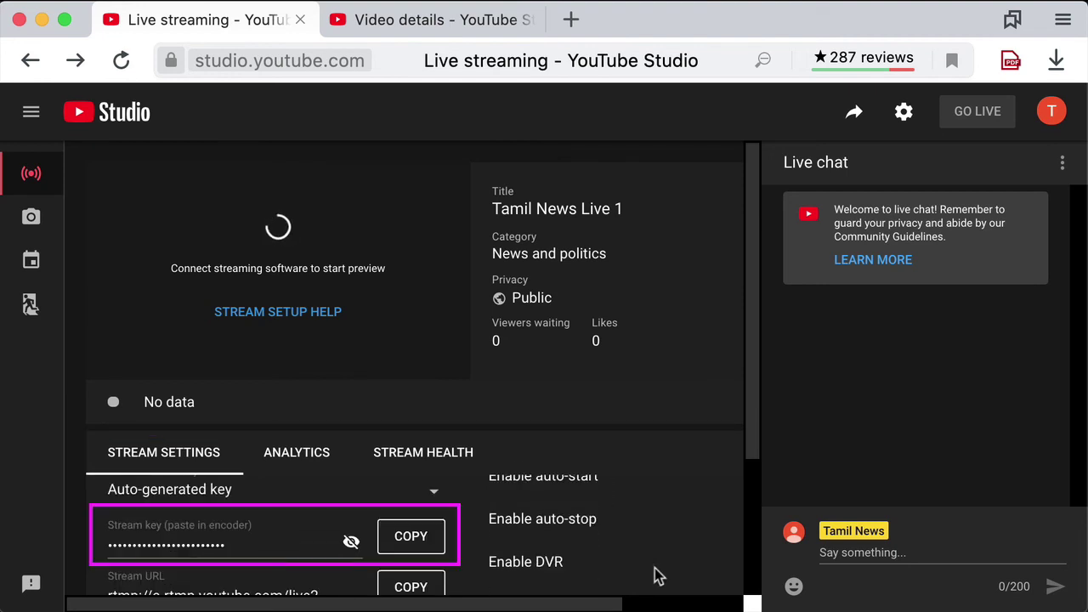
left_click(415, 544)
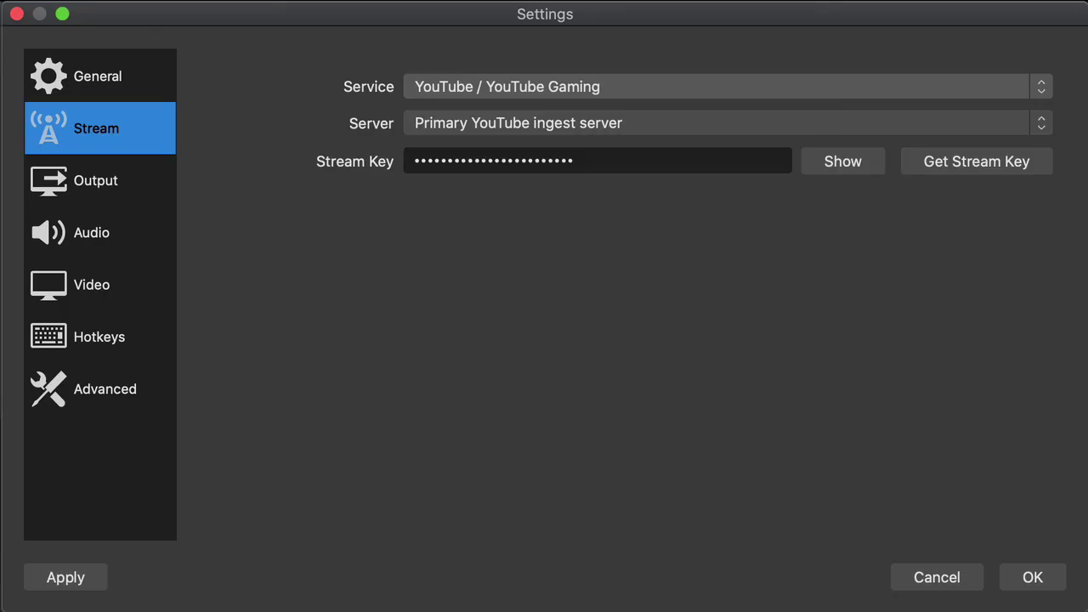
- Replace the Stream Key field's contents with the copied YouTube stream key
left_click(600, 162)
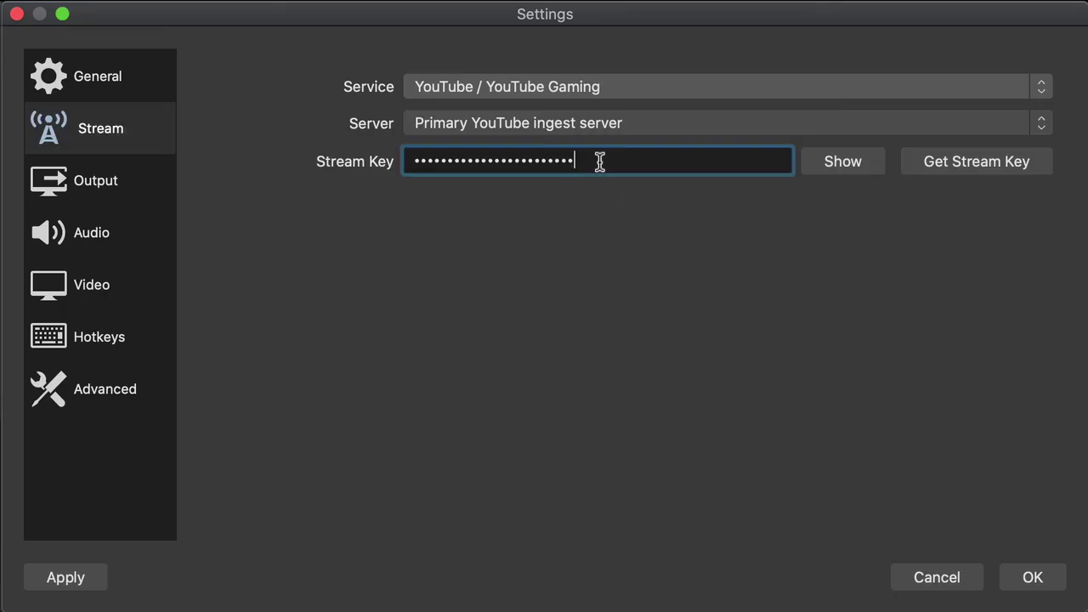
key("BackSpace")
key("BackSpace")
key("BackSpace")
key("BackSpace")
key("BackSpace")
key("BackSpace")
key("BackSpace")
key("BackSpace")
key("BackSpace")
key("BackSpace")
key("BackSpace")
key("BackSpace")
key("BackSpace")
key("BackSpace")
key("BackSpace")
key("BackSpace")
key("BackSpace")
key("BackSpace")
key("BackSpace")
key("BackSpace")
key("BackSpace")
key("BackSpace")
key("ctrl+v")
key("ctrl+v")
- Change the Output video bitrate from 2500 to 250 Kbps
left_click(104, 194)
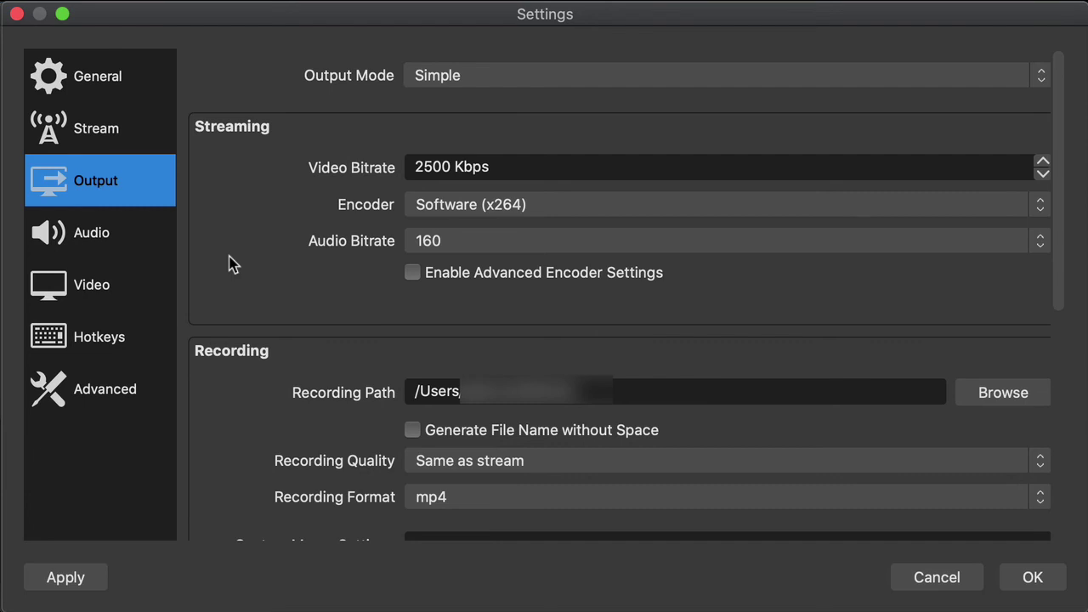
left_click(449, 168)
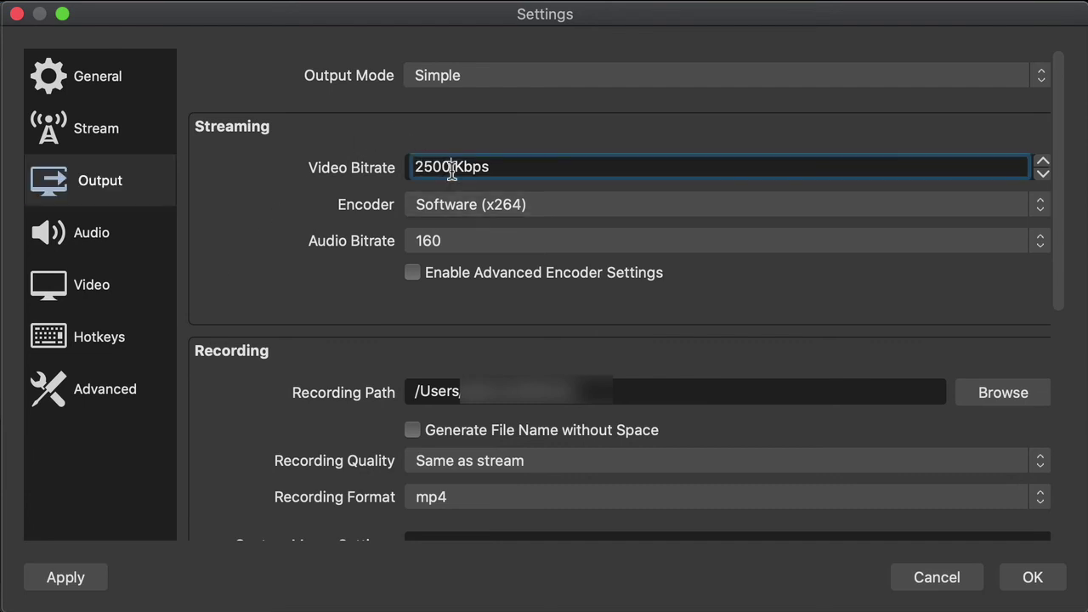
key("BackSpace")
key("BackSpace")
key("BackSpace")
key("BackSpace")
type("250")
left_click(334, 306)
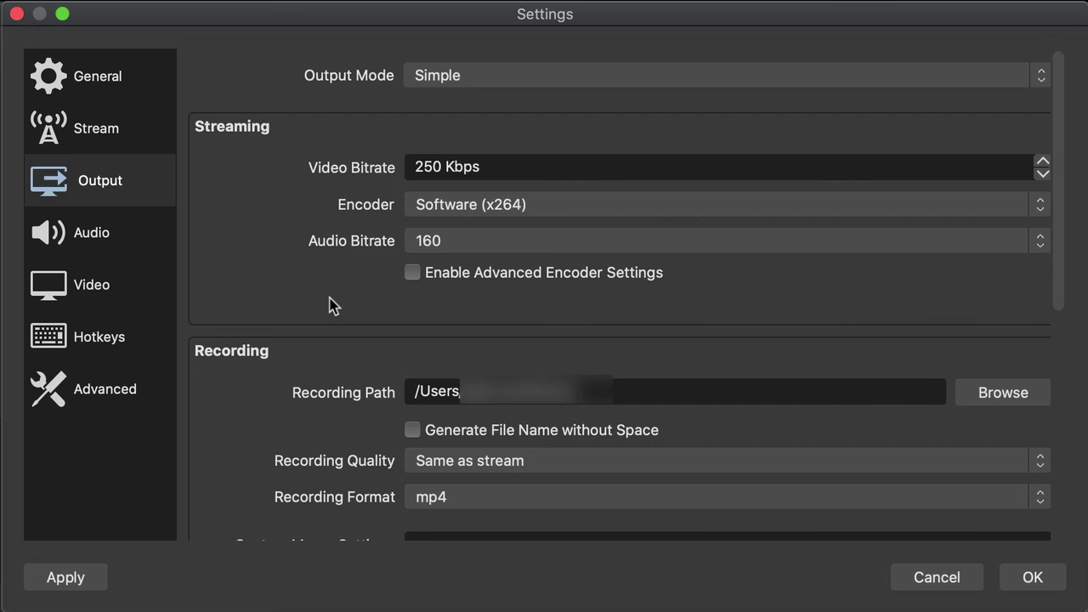
left_click(110, 242)
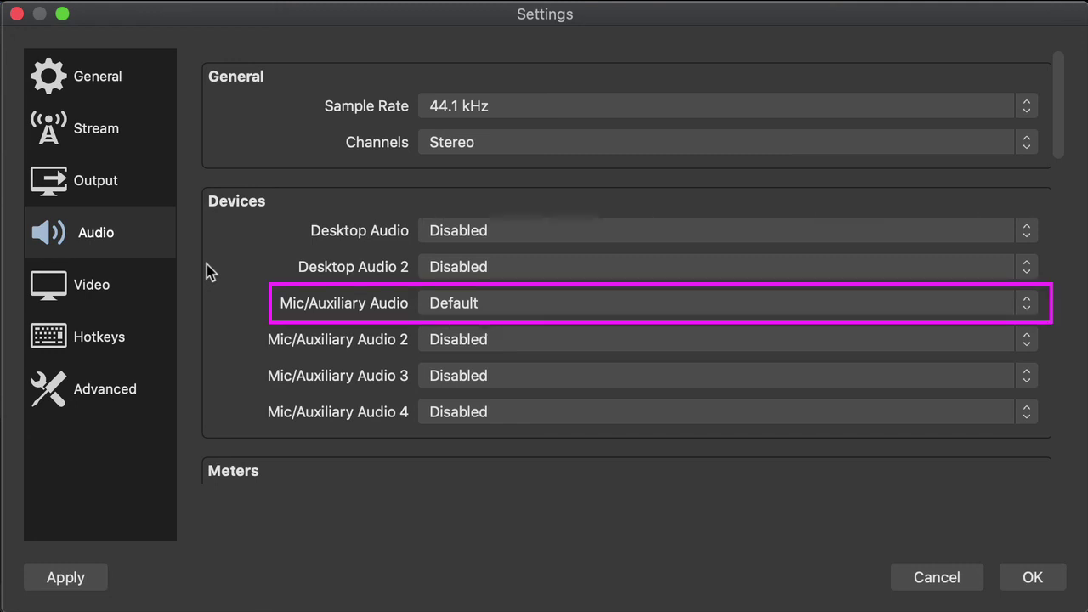
- Use Built-in Microphone for Mic/Auxiliary Audio, keep video at 1280x720 and 30 FPS, and save settings
left_click(453, 306)
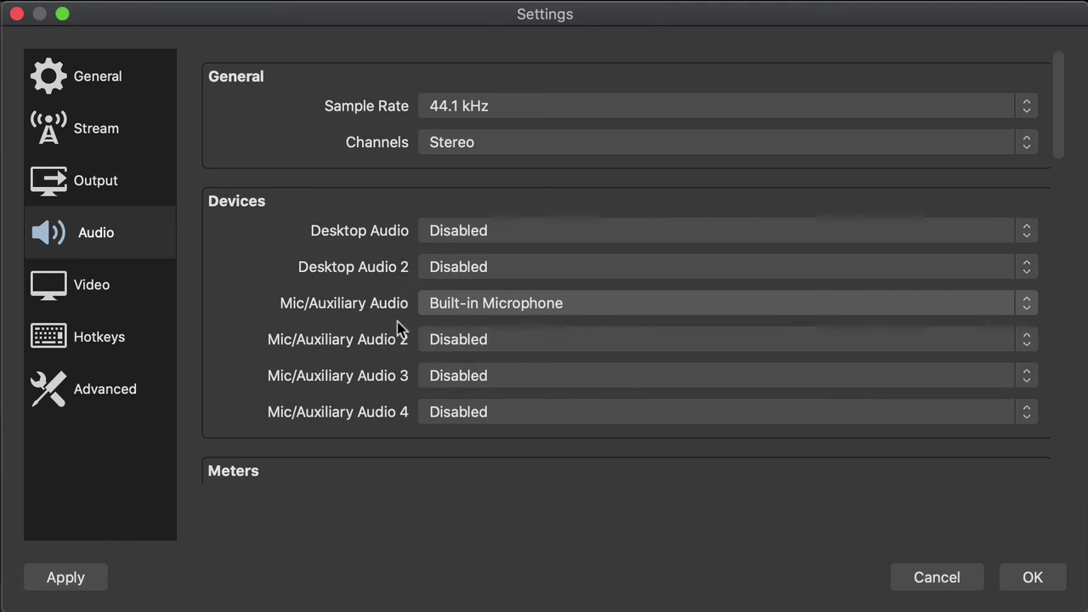
left_click(90, 293)
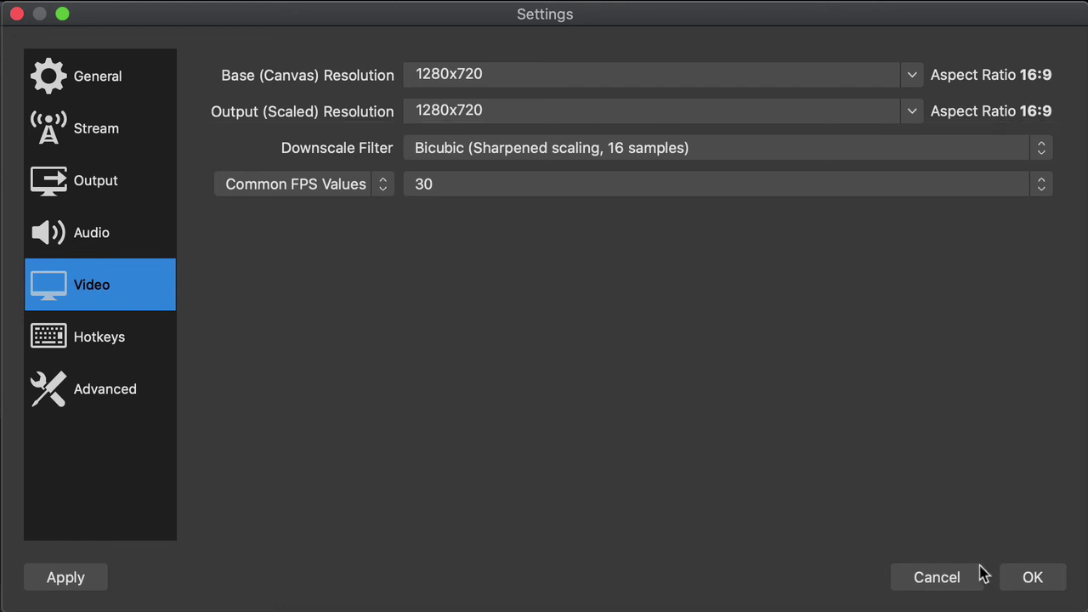
left_click(1007, 586)
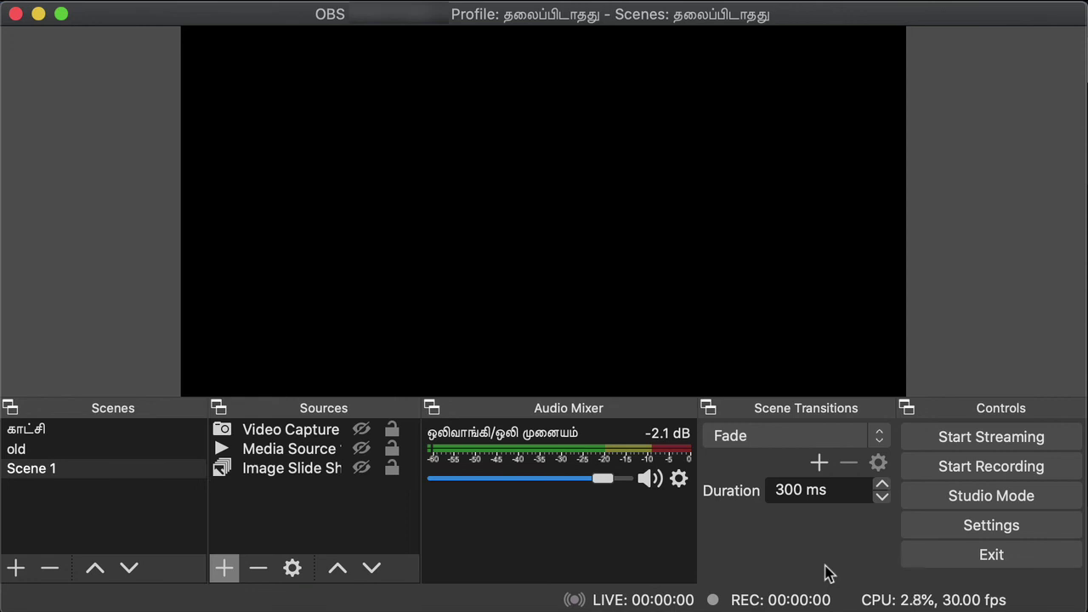
- Try showing the camera feed and media source in Scene 1, leaving both hidden
left_click(362, 431)
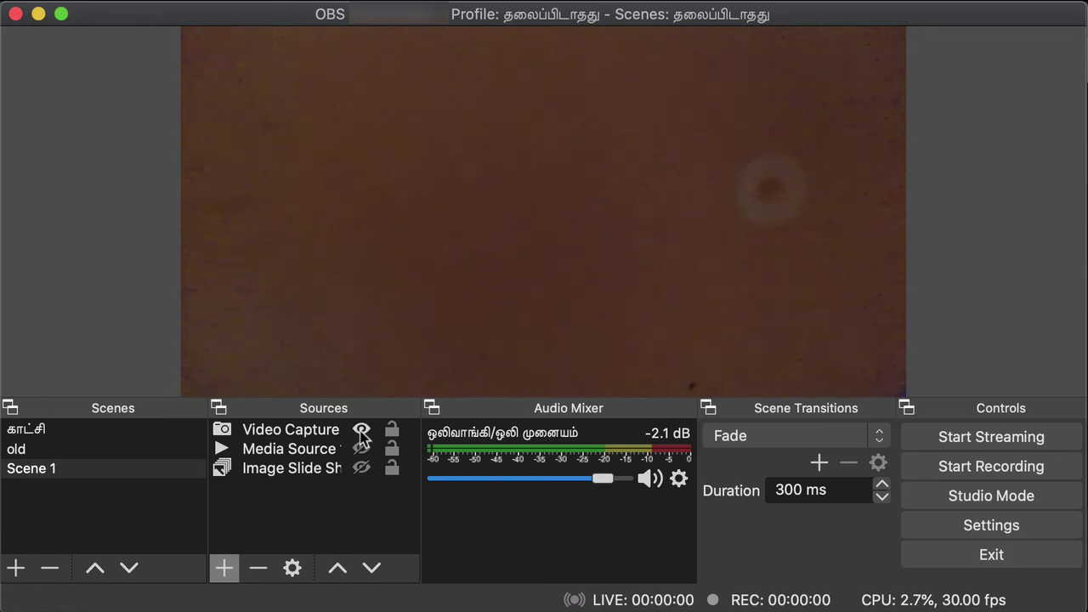
left_click(361, 431)
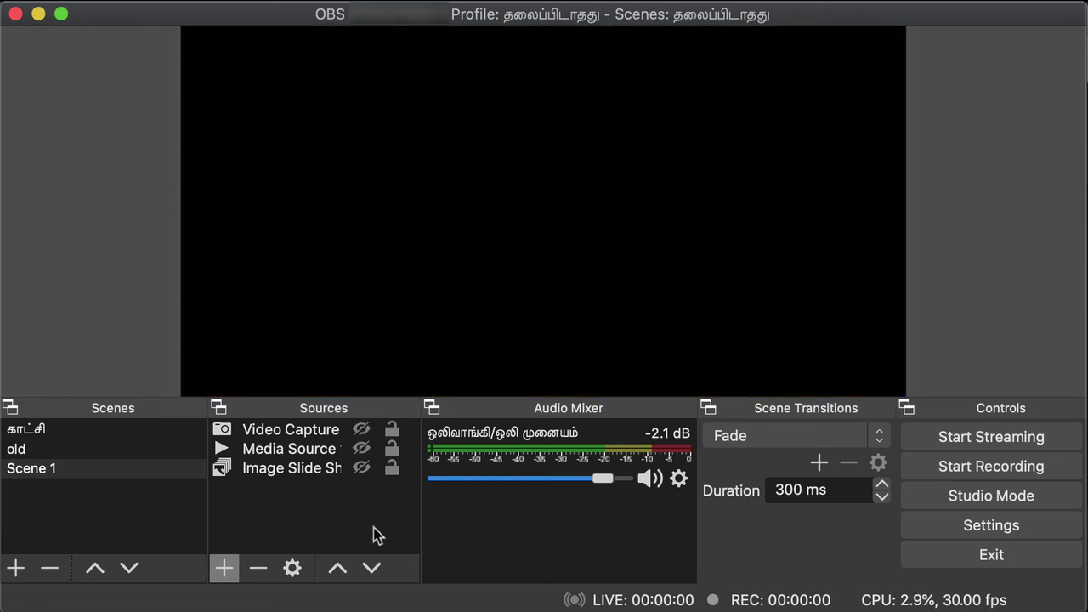
left_click(362, 449)
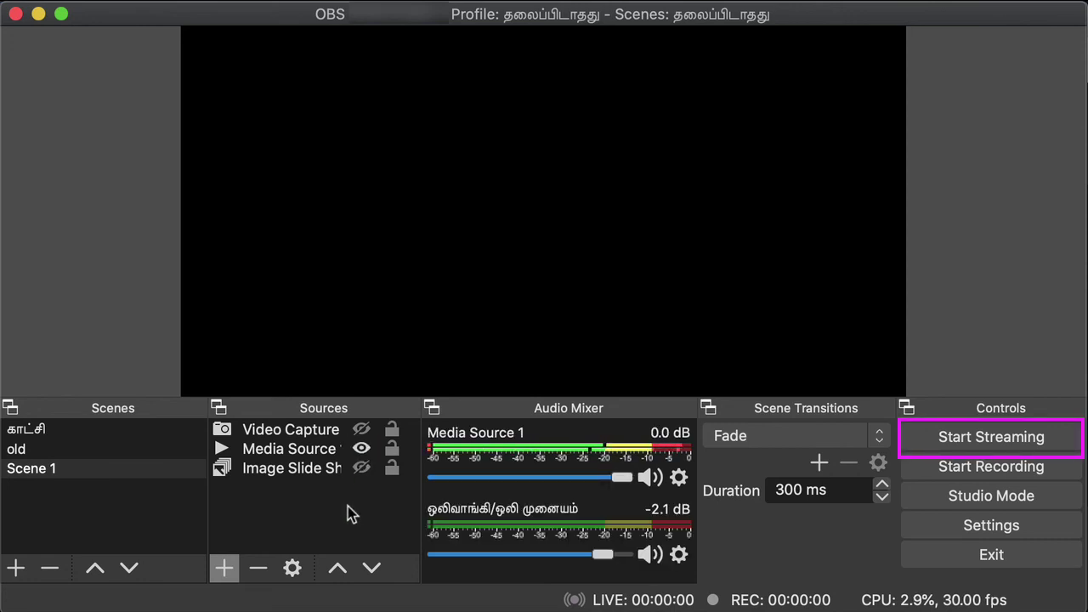
left_click(647, 554)
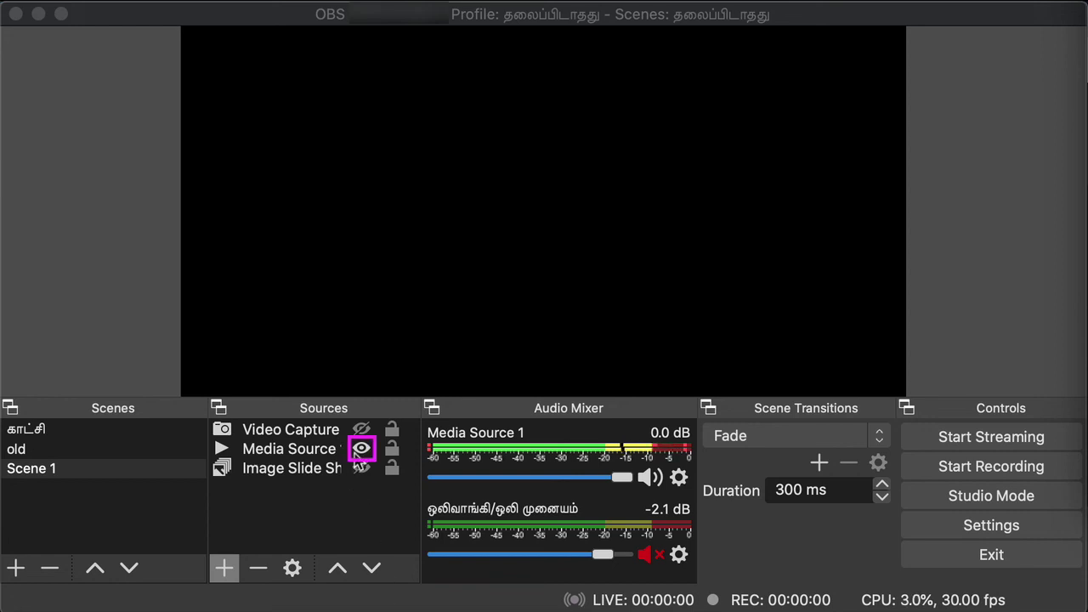
left_click(361, 449)
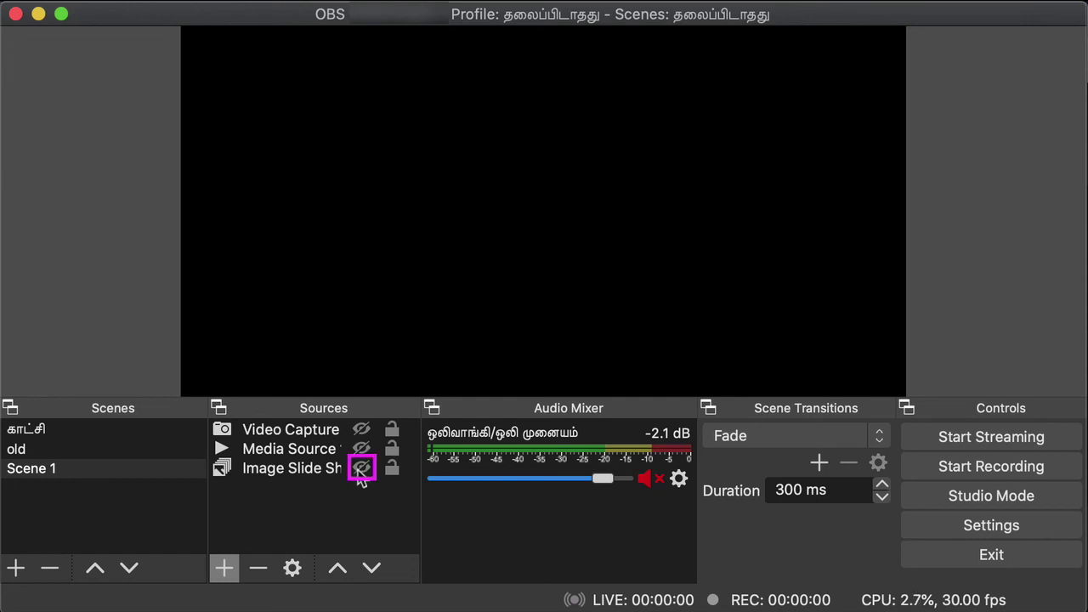
- Show the Image Slide Show source with the microphone unmuted and start streaming
left_click(361, 468)
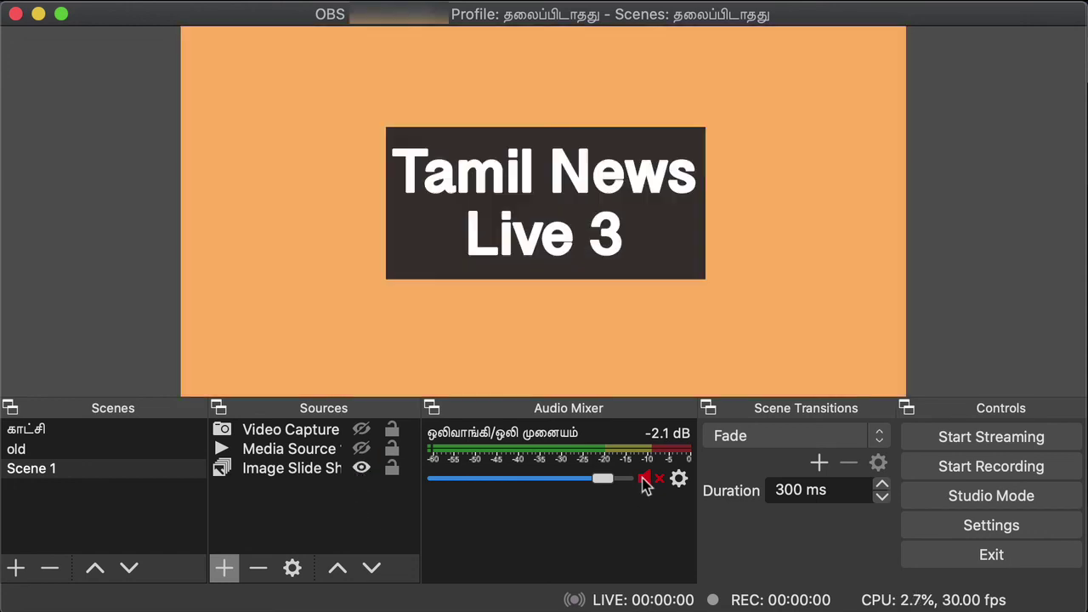
left_click(645, 481)
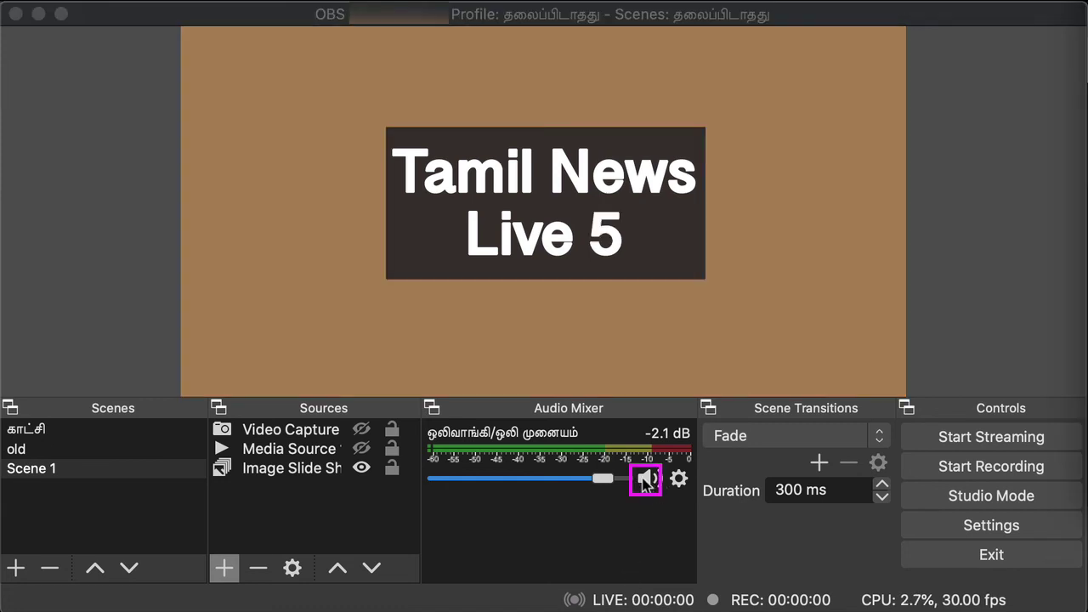
left_click(646, 481)
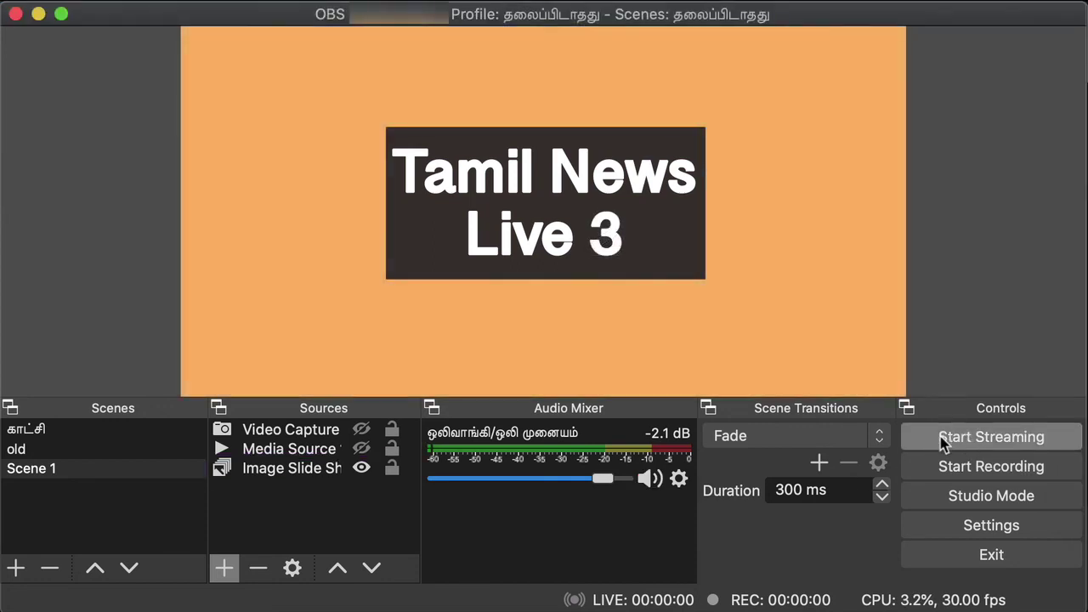
left_click(942, 442)
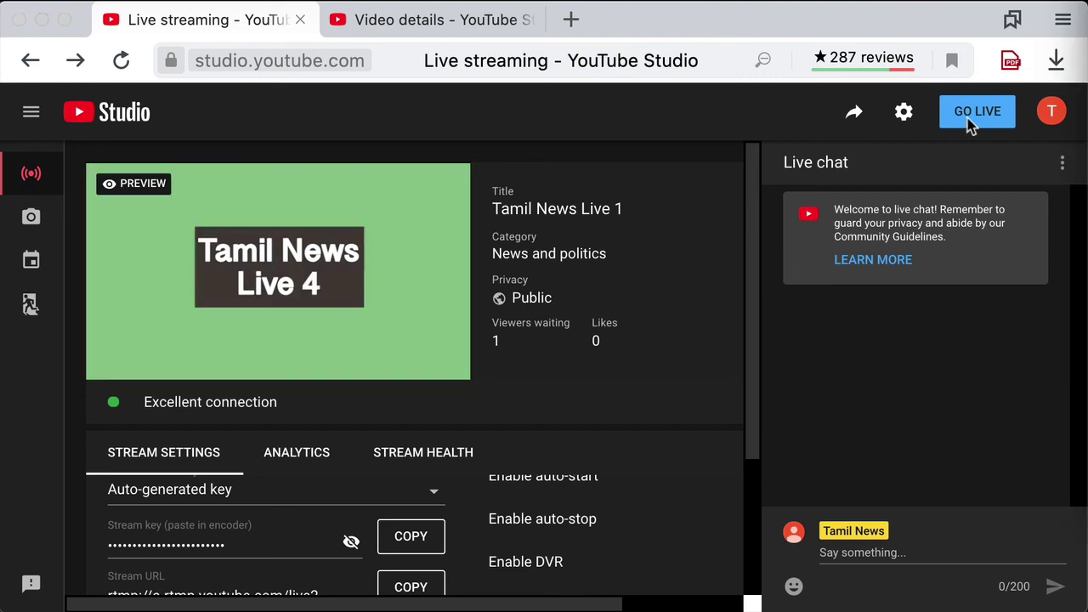
- Take the Tamil News Live 1 broadcast live in YouTube Studio
left_click(972, 119)
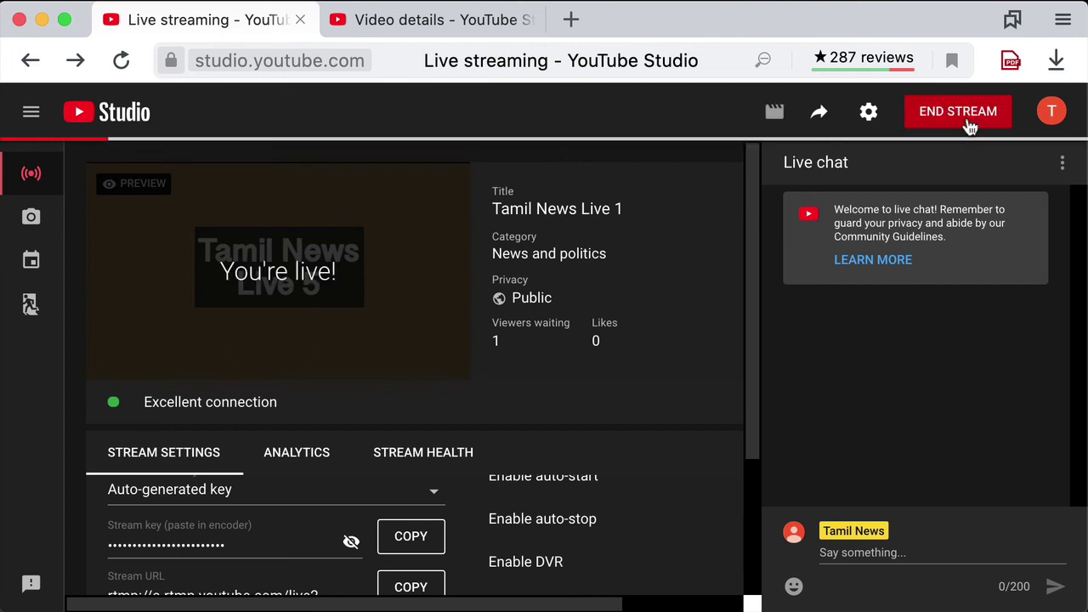